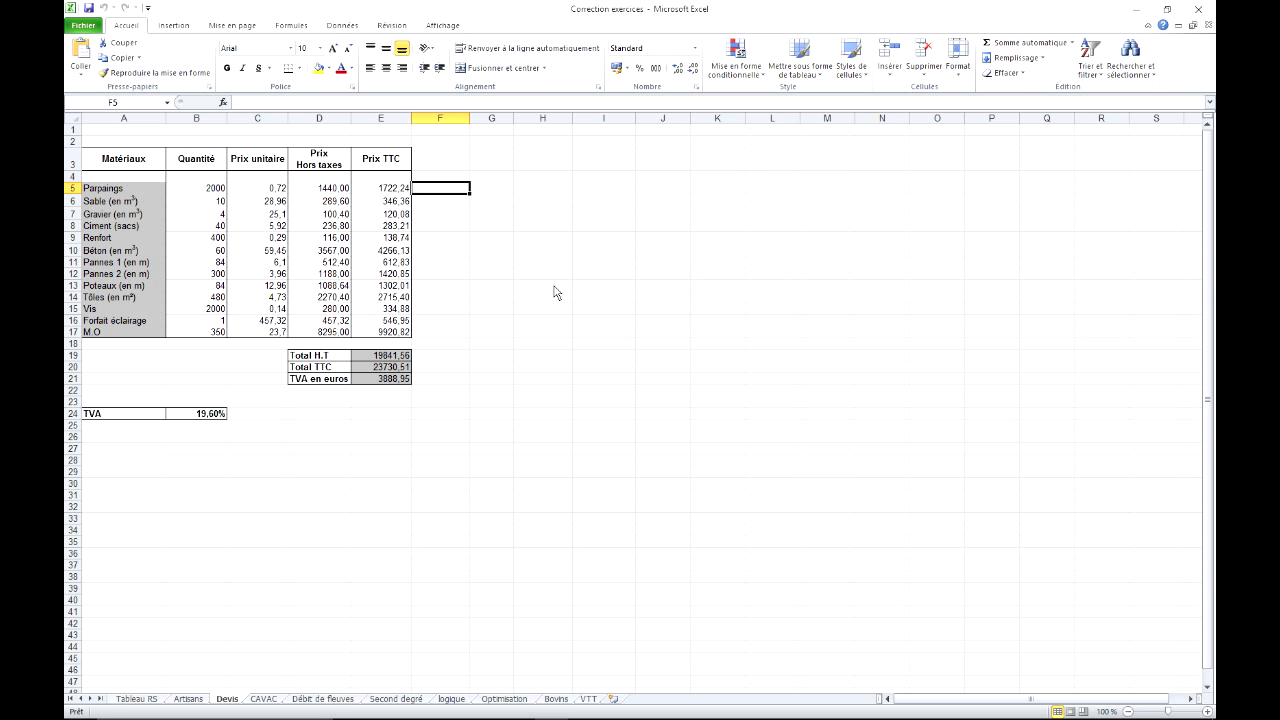
Explore the sheet's extents: cell A1, the last column XFD and the last row.
{"action": "left_click", "coordinate": [490, 240]}
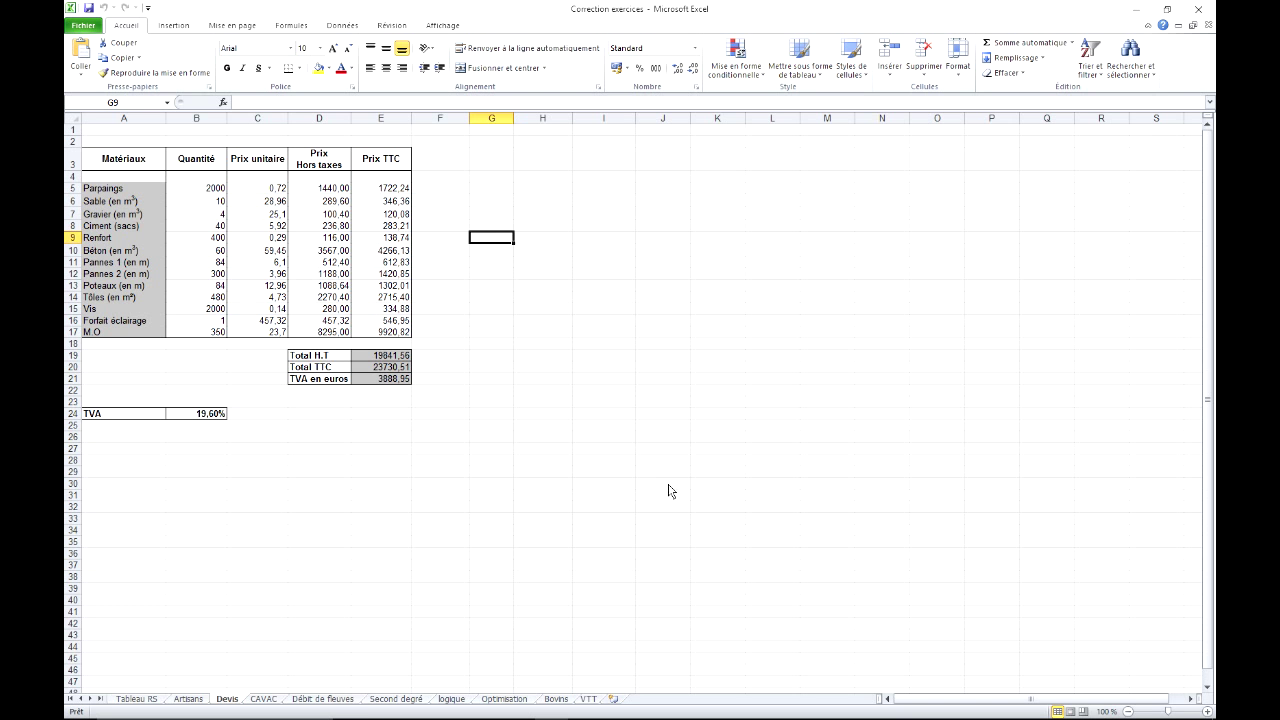
{"action": "key", "text": "ctrl+Home"}
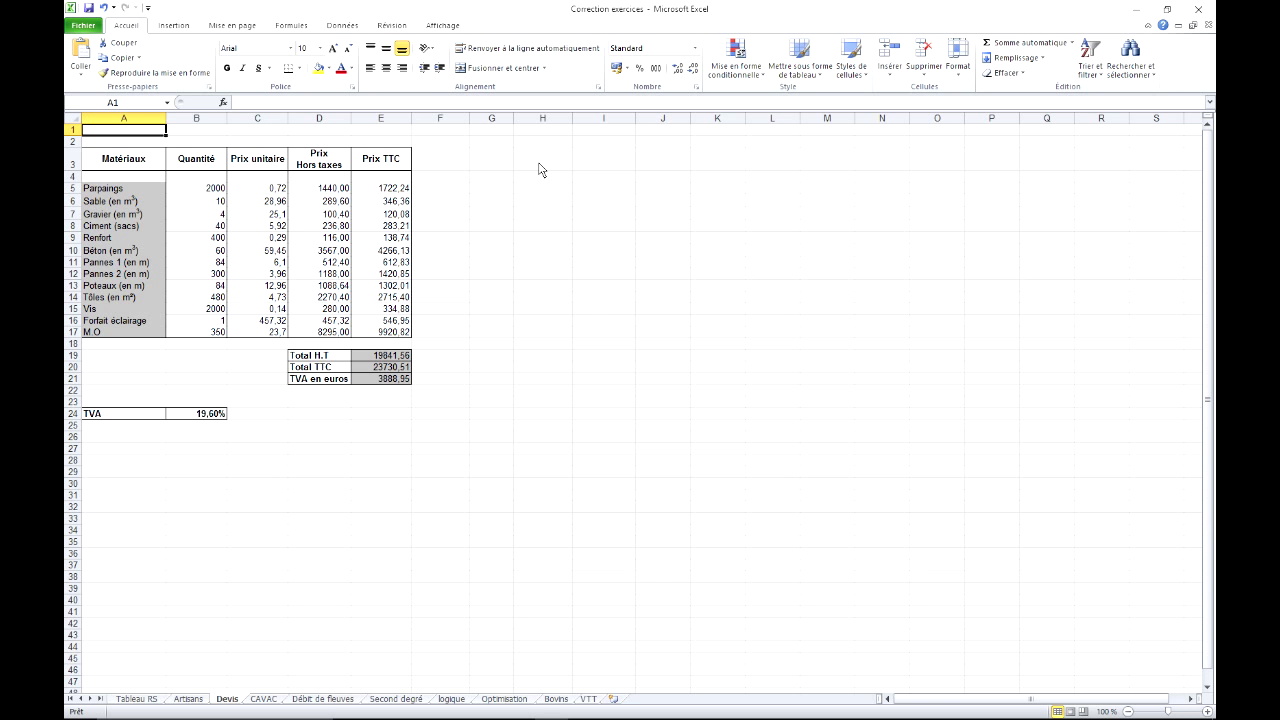
{"action": "left_click", "coordinate": [320, 102]}
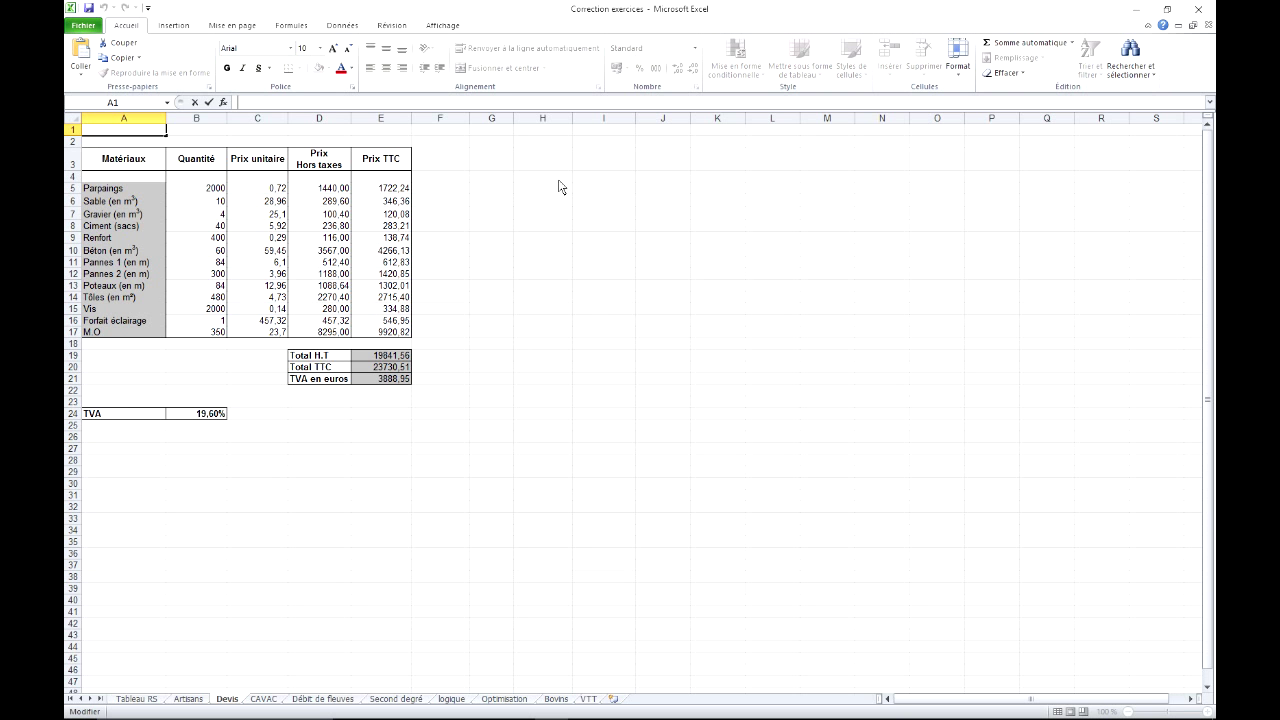
{"action": "left_click", "coordinate": [550, 170]}
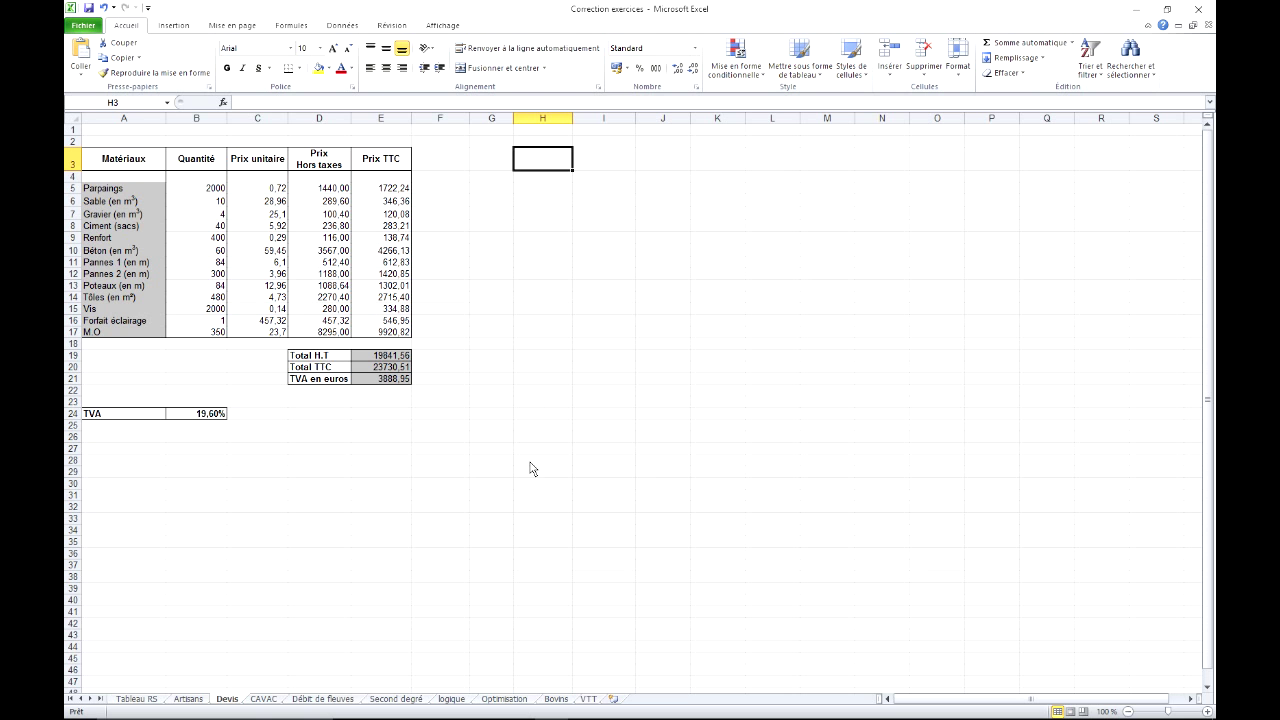
{"action": "left_click", "coordinate": [604, 170]}
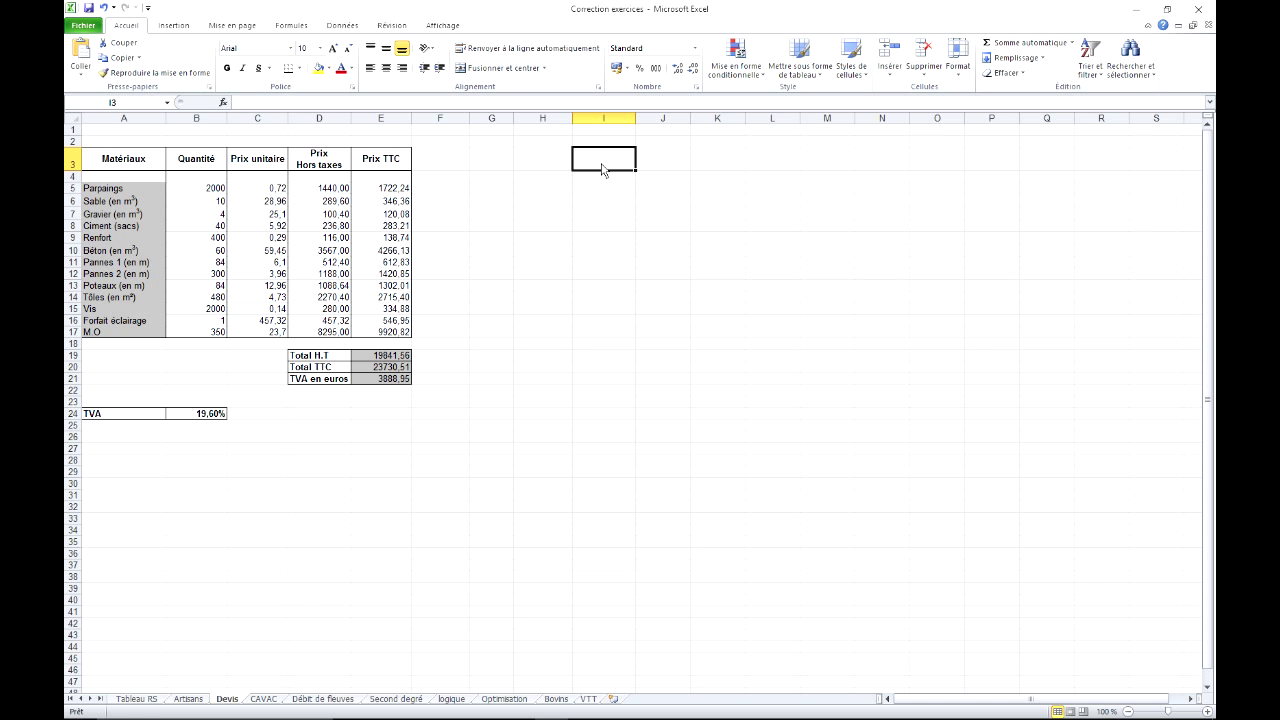
{"action": "key", "text": "ctrl+Right"}
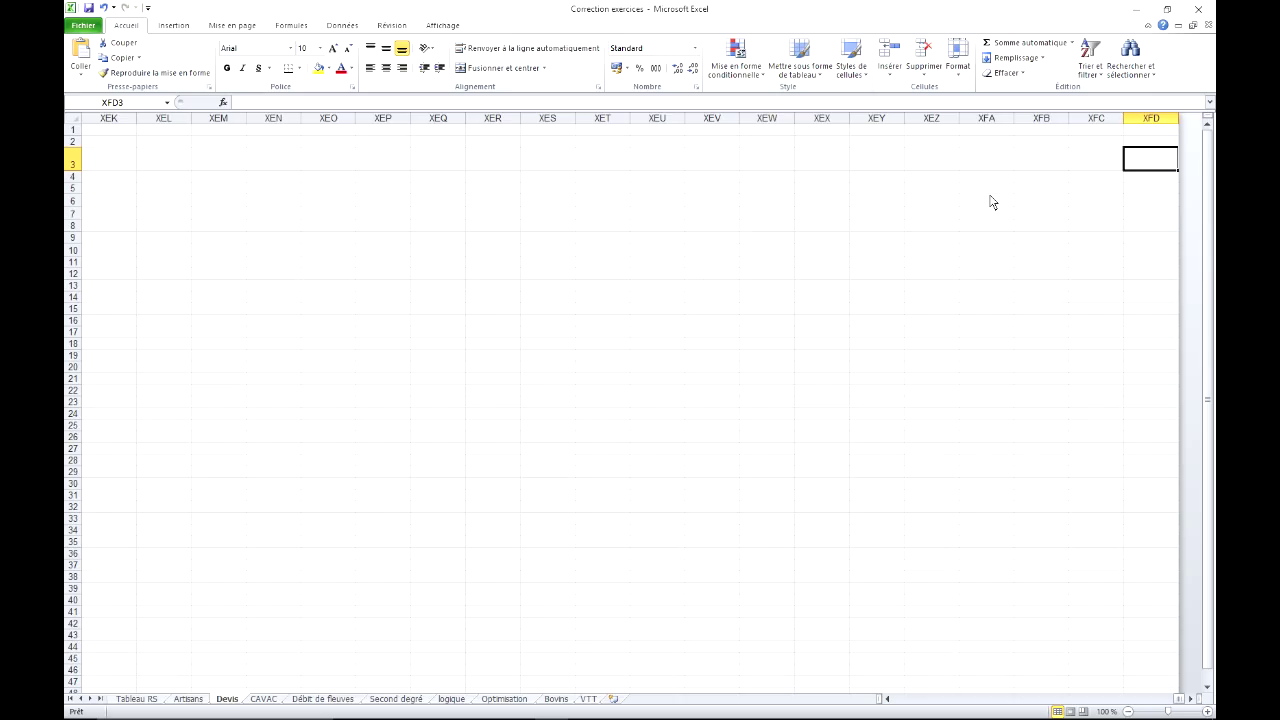
{"action": "key", "text": "ctrl+Down"}
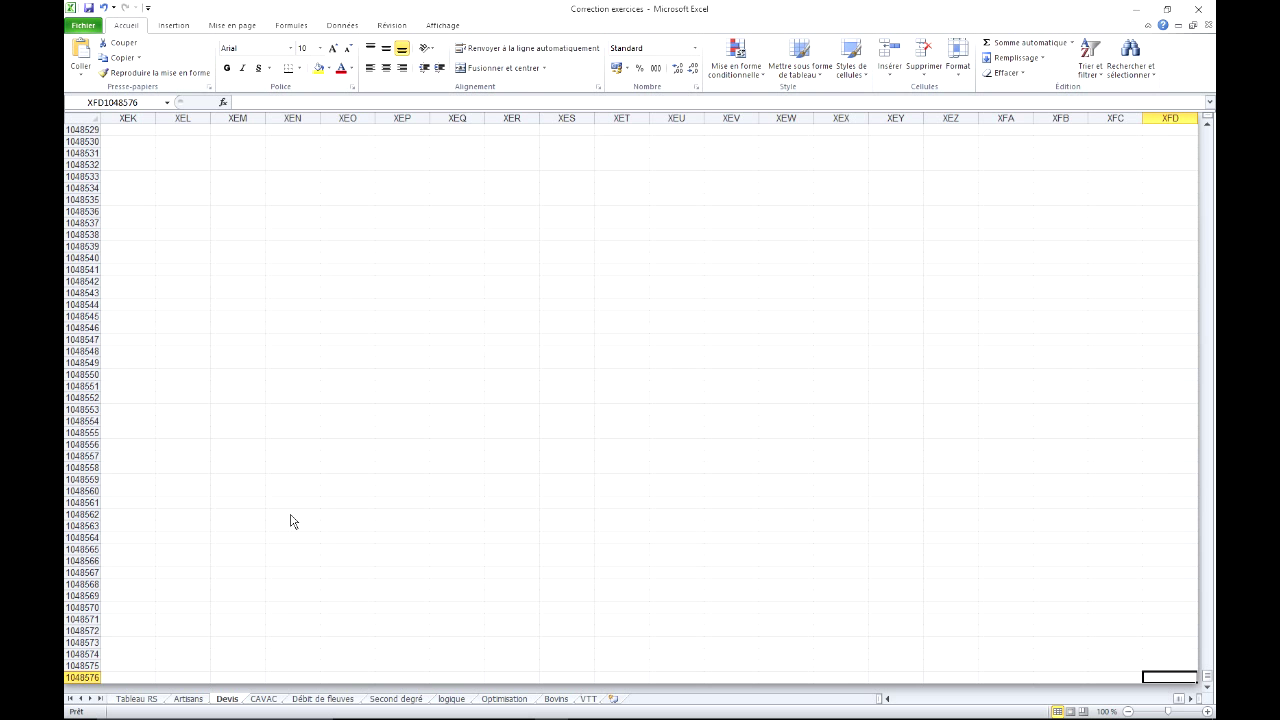
{"action": "key", "text": "ctrl+Home"}
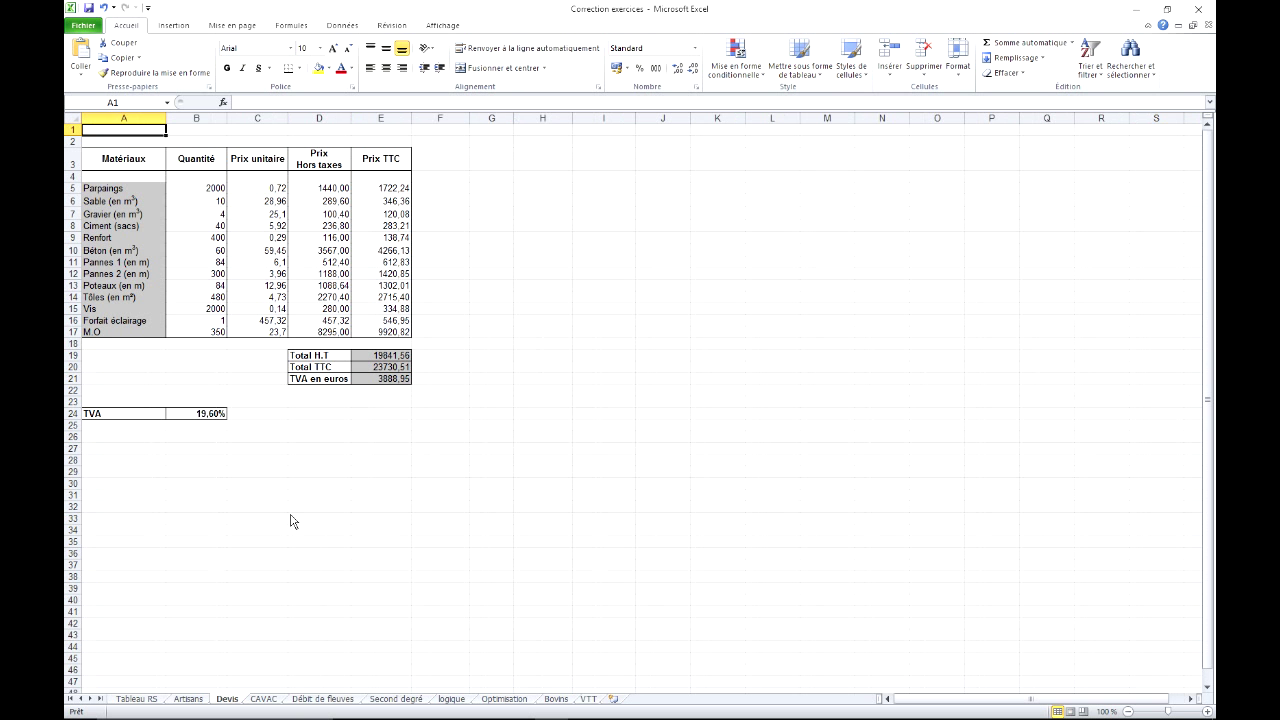
Select cells G3, G5, G8, G10, G12, G14 and H12 in the Devis table.
{"action": "left_click", "coordinate": [490, 165]}
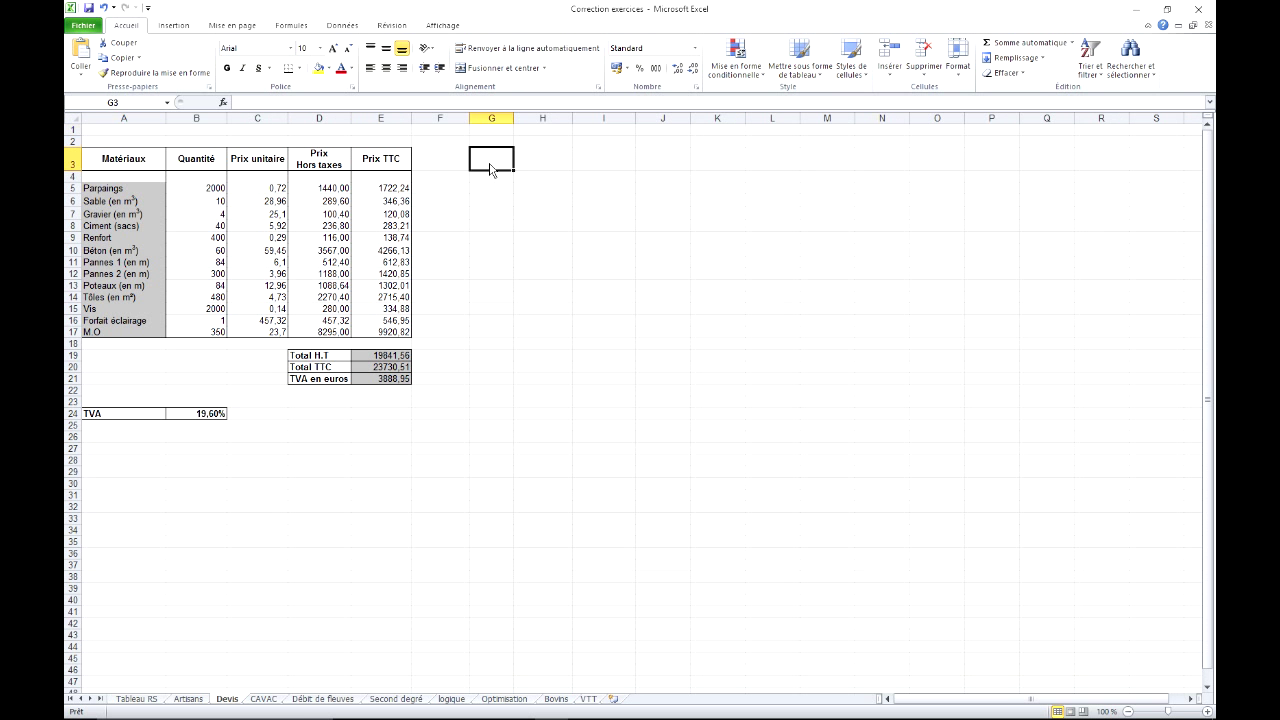
{"action": "left_click", "coordinate": [494, 187]}
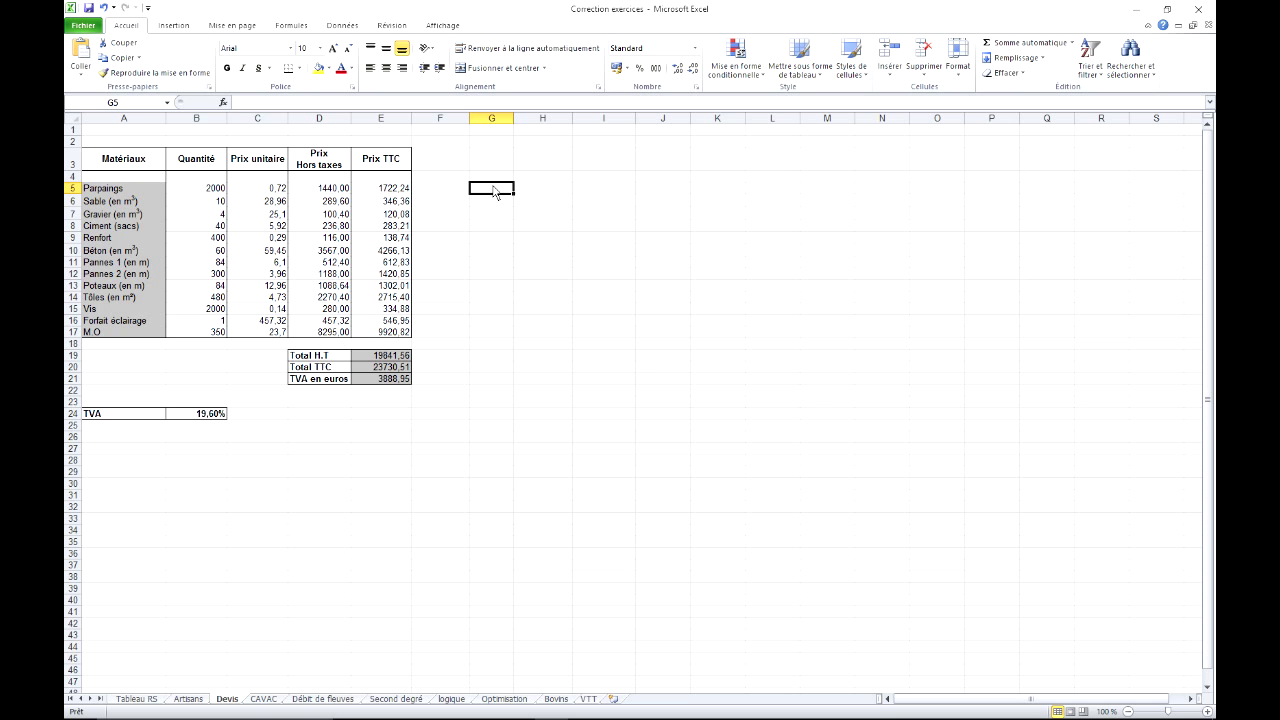
{"action": "left_click", "coordinate": [495, 226]}
{"action": "left_click", "coordinate": [497, 250]}
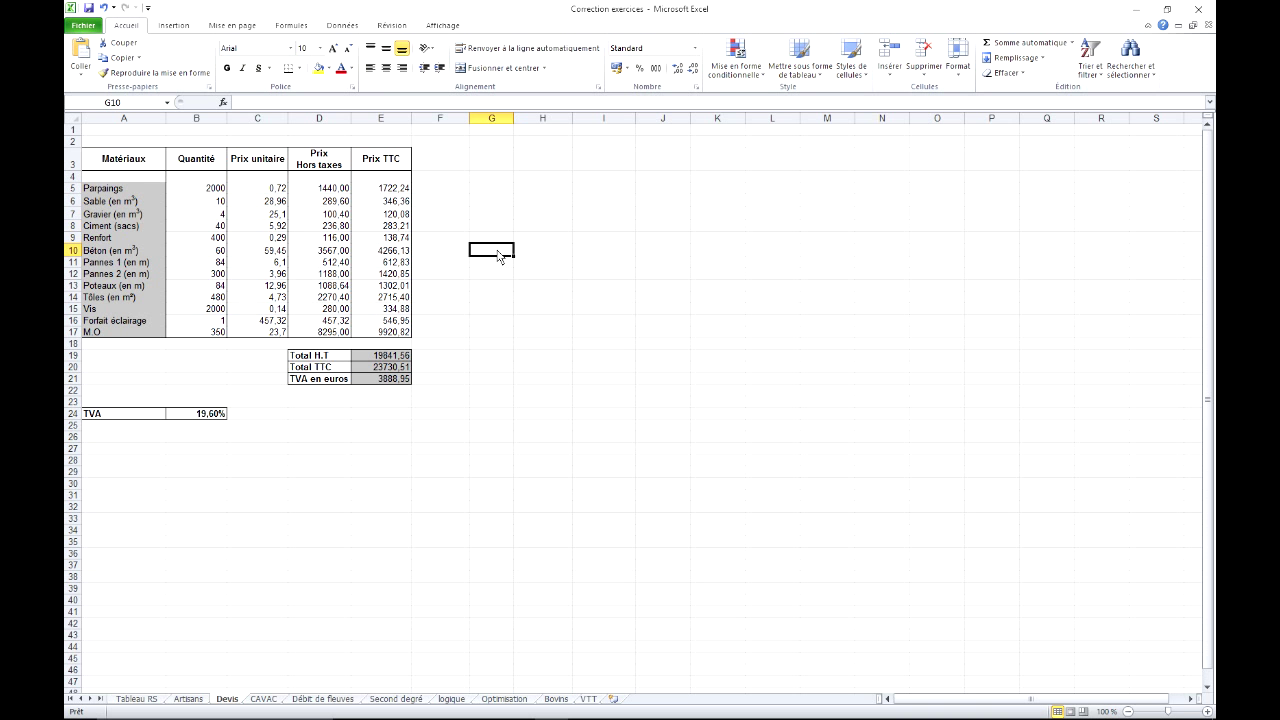
{"action": "left_click", "coordinate": [492, 279]}
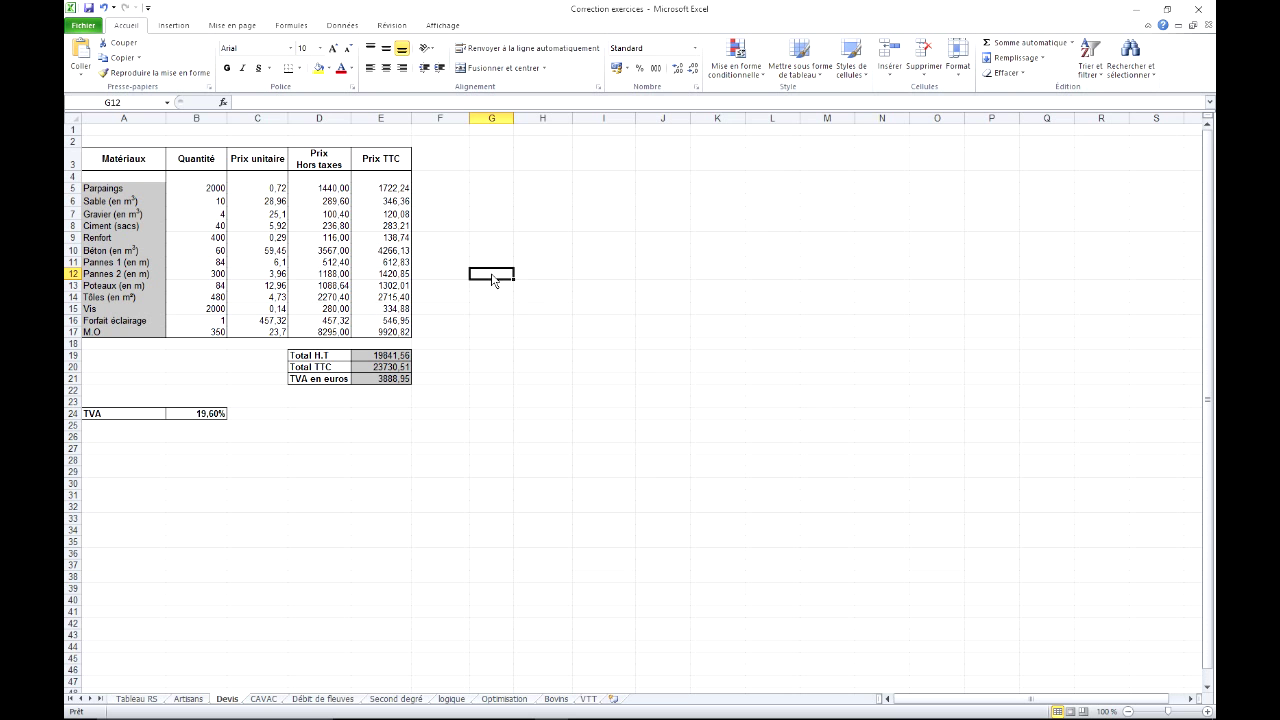
{"action": "left_click", "coordinate": [487, 302]}
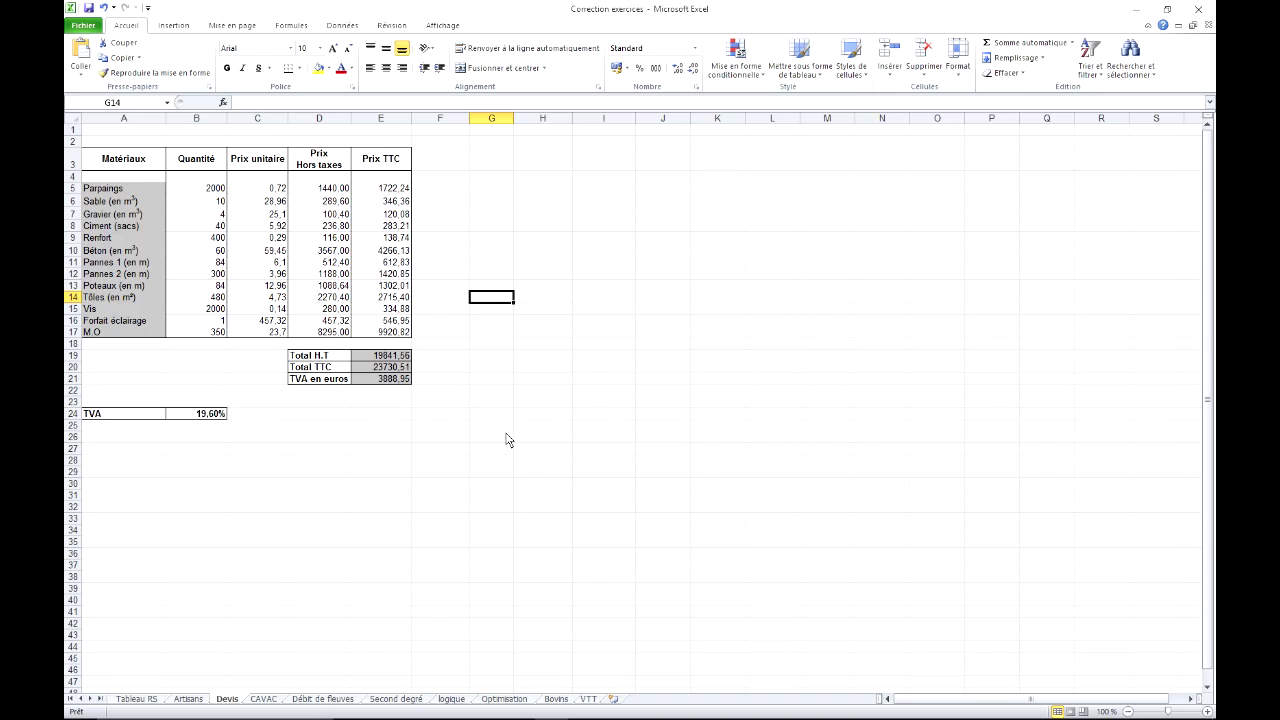
{"action": "left_click", "coordinate": [545, 274]}
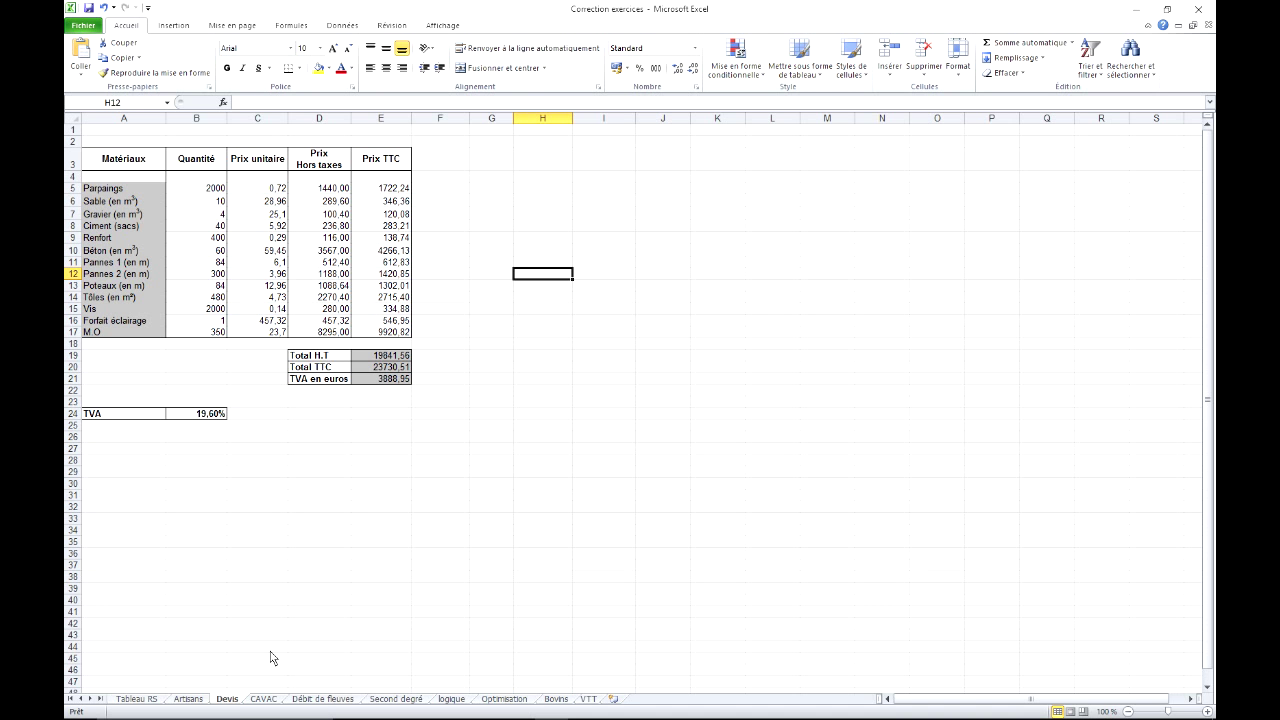
Browse the sheet tabs Tableau RS and Optimisation, grouping sheets, then return to Devis.
{"action": "right_click", "coordinate": [229, 704]}
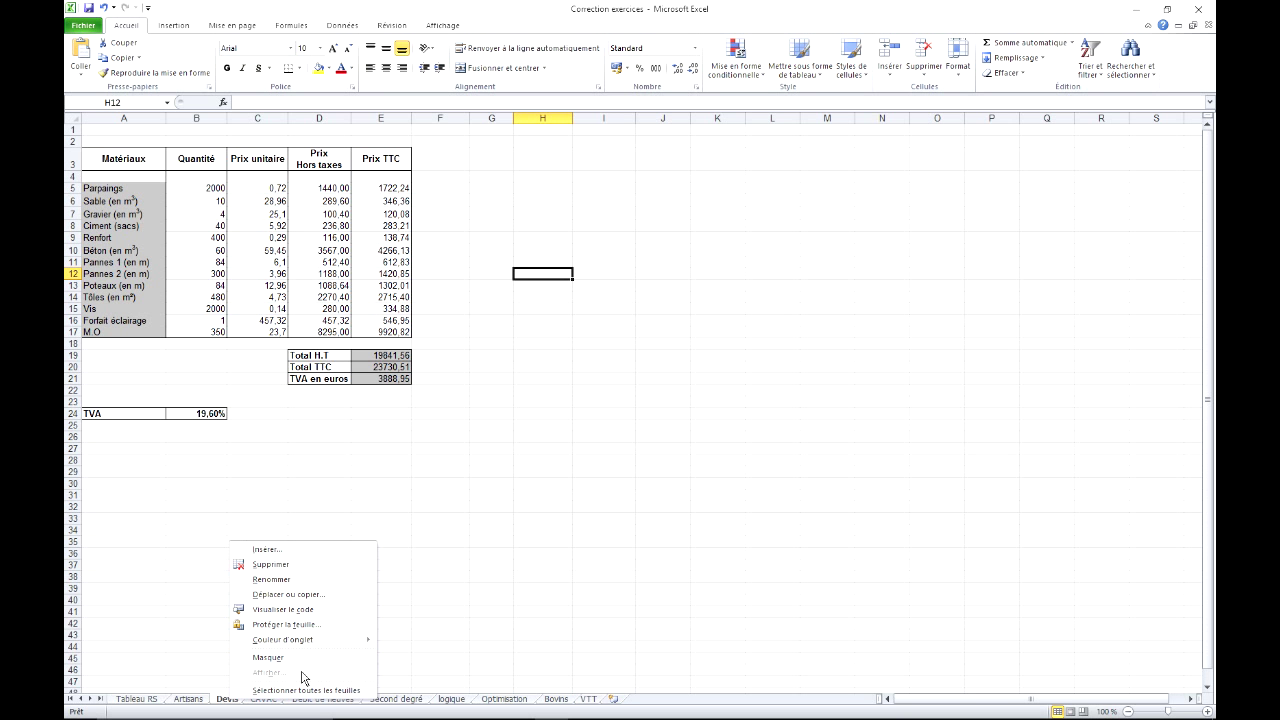
{"action": "left_click", "coordinate": [528, 548]}
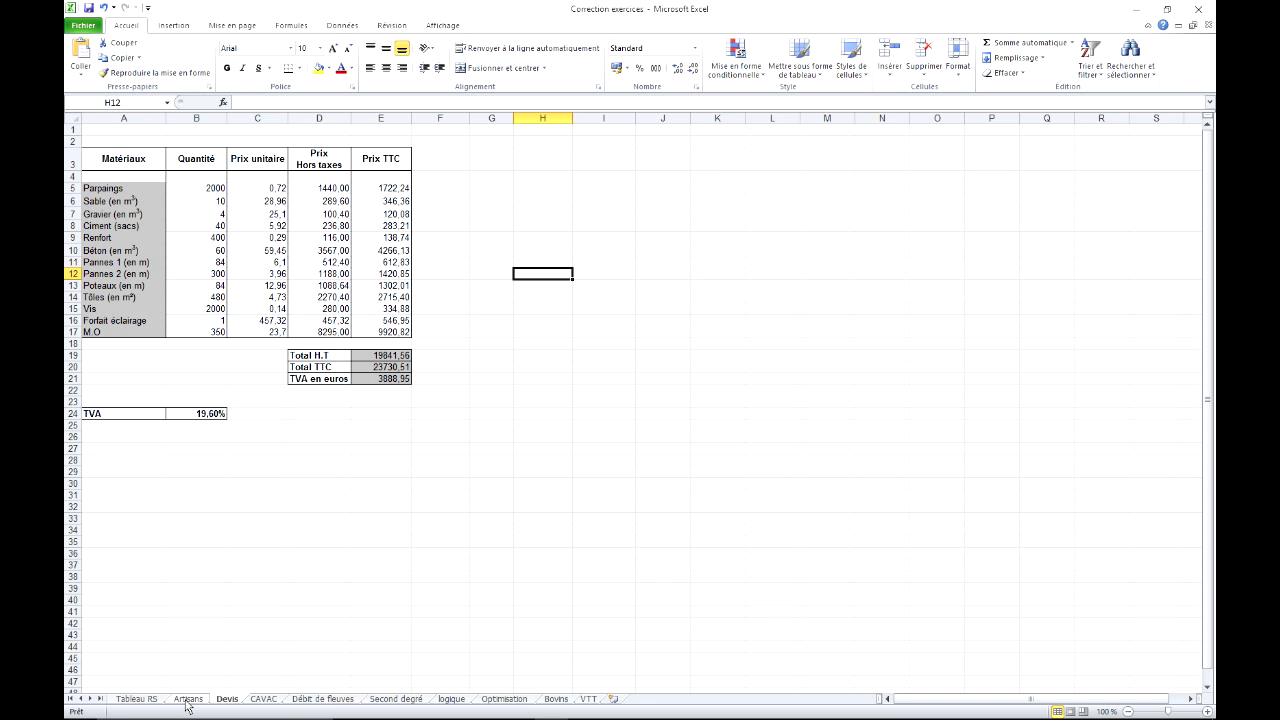
{"action": "left_click", "coordinate": [149, 702]}
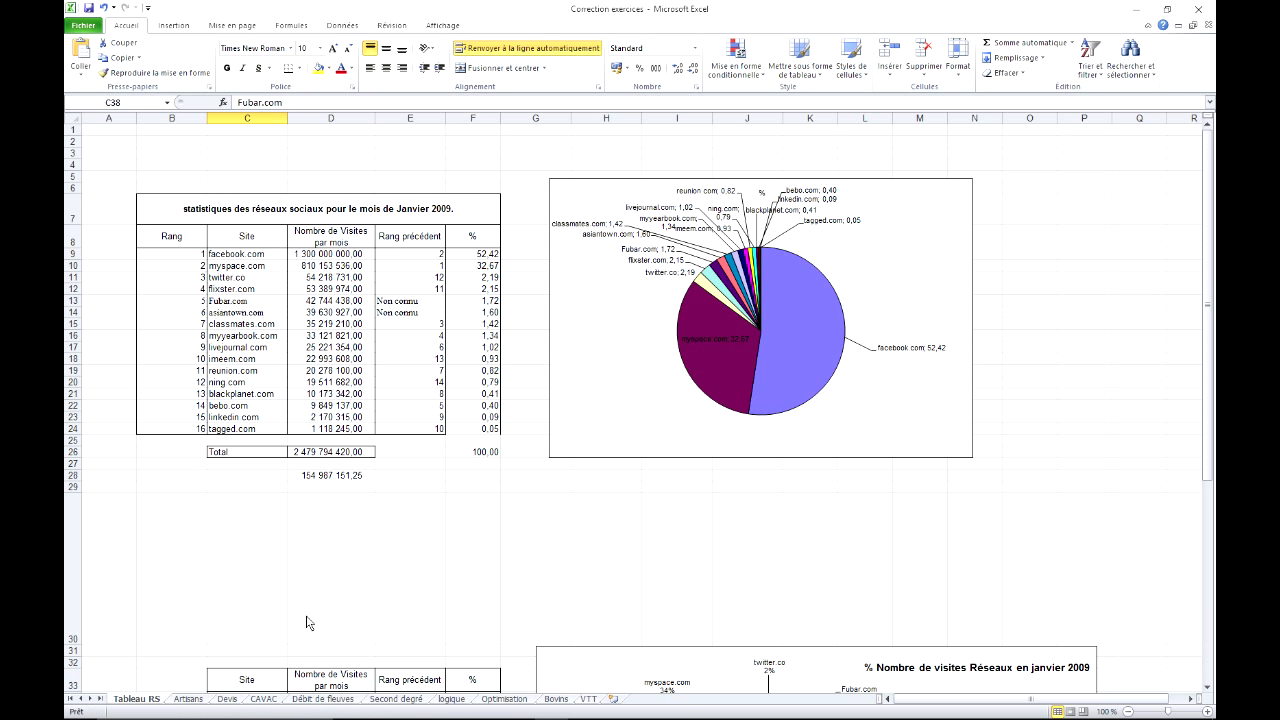
{"action": "left_click", "coordinate": [454, 700], "text": "ctrl"}
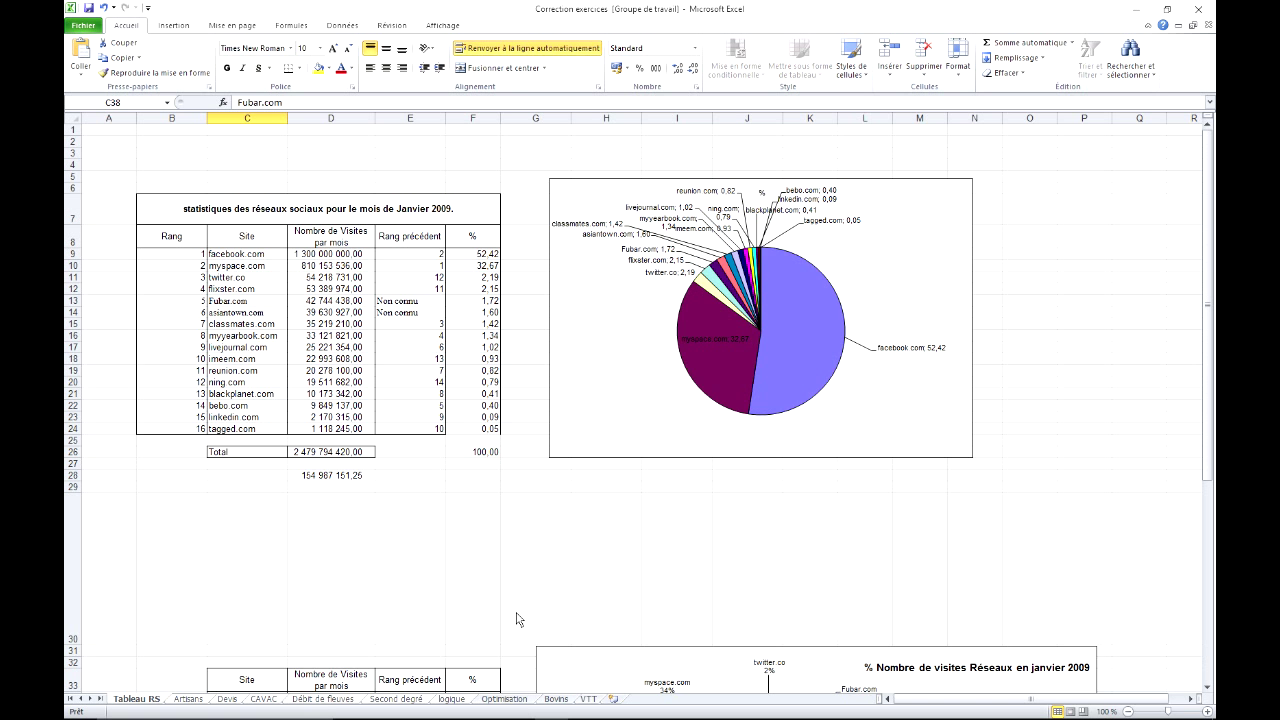
{"action": "left_click", "coordinate": [504, 698]}
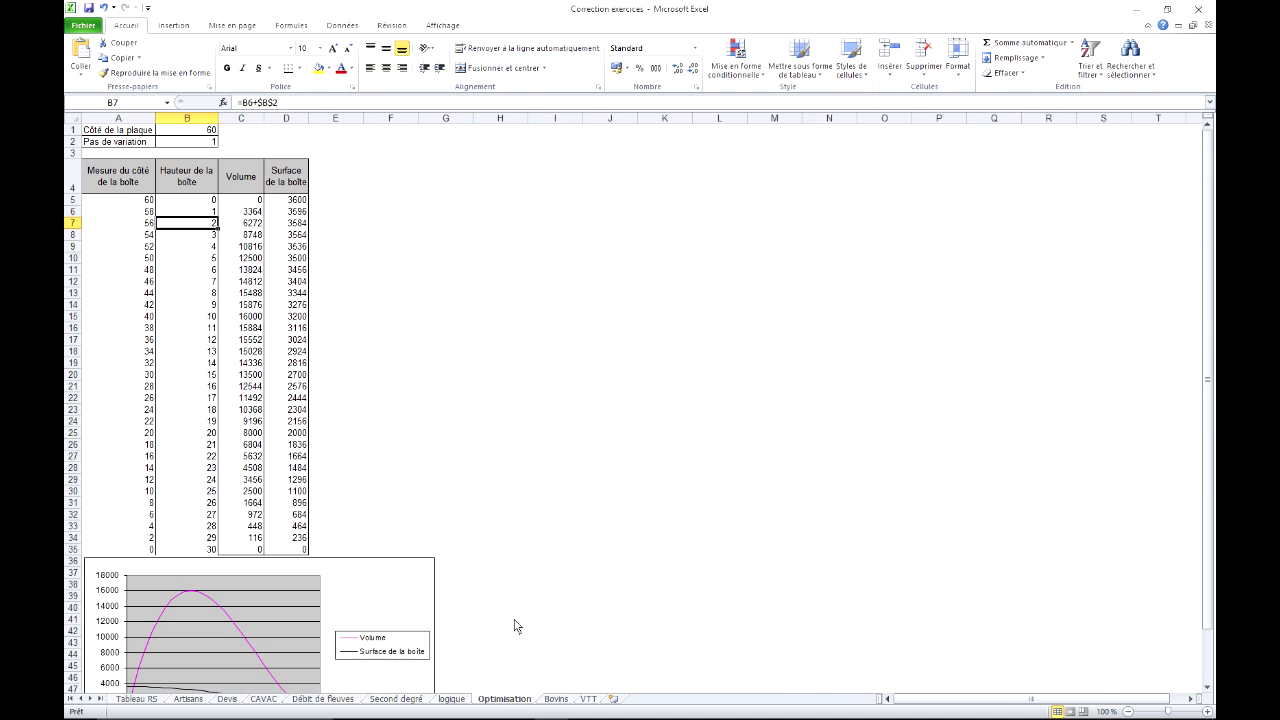
{"action": "left_click", "coordinate": [226, 700]}
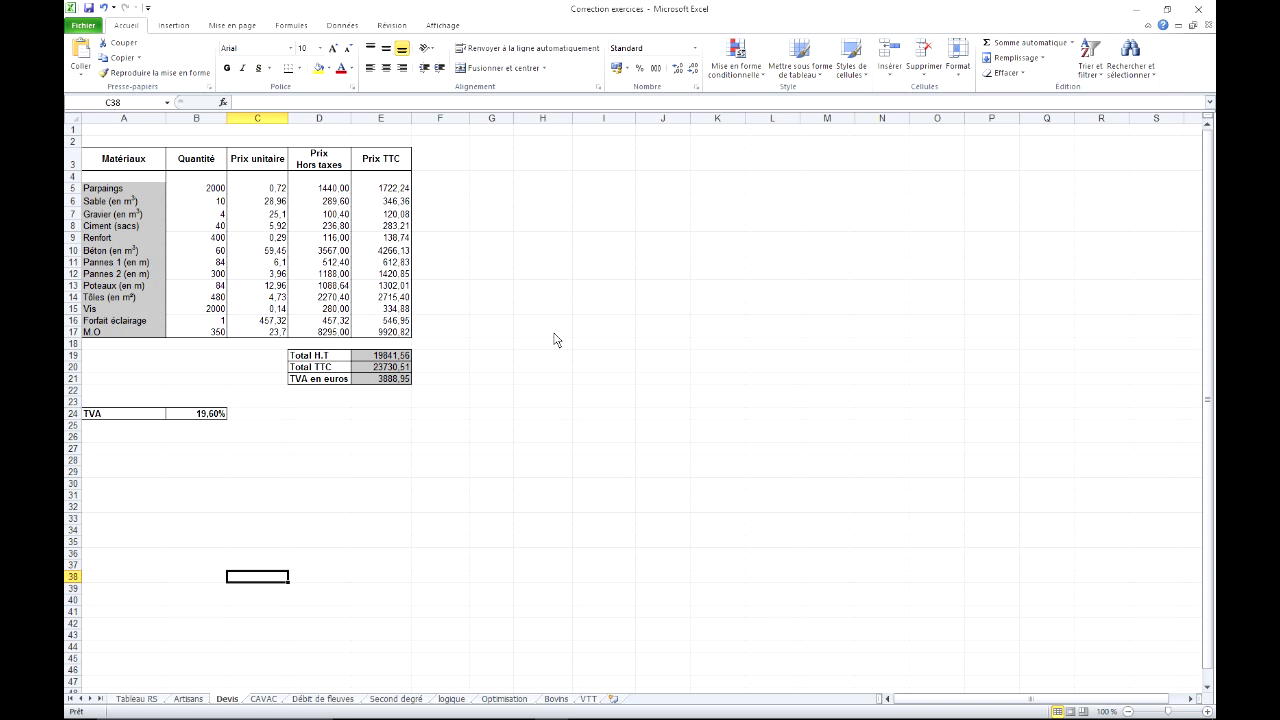
Insert an empty column E before Prix TTC, then select rows 10 to 13.
{"action": "scroll", "coordinate": [555, 340], "scroll_direction": "up", "scroll_amount": 2}
{"action": "scroll", "coordinate": [555, 340], "scroll_direction": "up", "scroll_amount": 2}
{"action": "scroll", "coordinate": [555, 340], "scroll_direction": "up", "scroll_amount": 2}
{"action": "scroll", "coordinate": [555, 340], "scroll_direction": "up", "scroll_amount": 2}
{"action": "scroll", "coordinate": [555, 340], "scroll_direction": "down", "scroll_amount": 2}
{"action": "scroll", "coordinate": [555, 340], "scroll_direction": "down", "scroll_amount": 1}
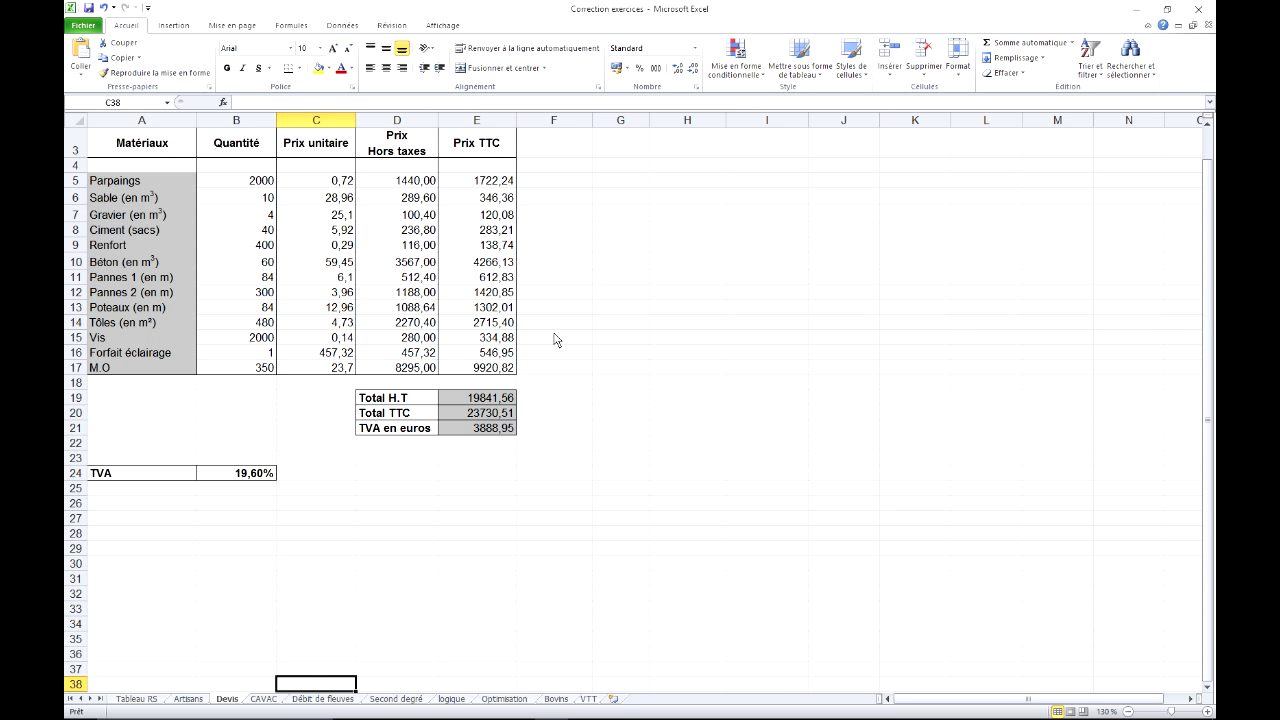
{"action": "scroll", "coordinate": [555, 340], "scroll_direction": "down", "scroll_amount": 1, "text": "ctrl"}
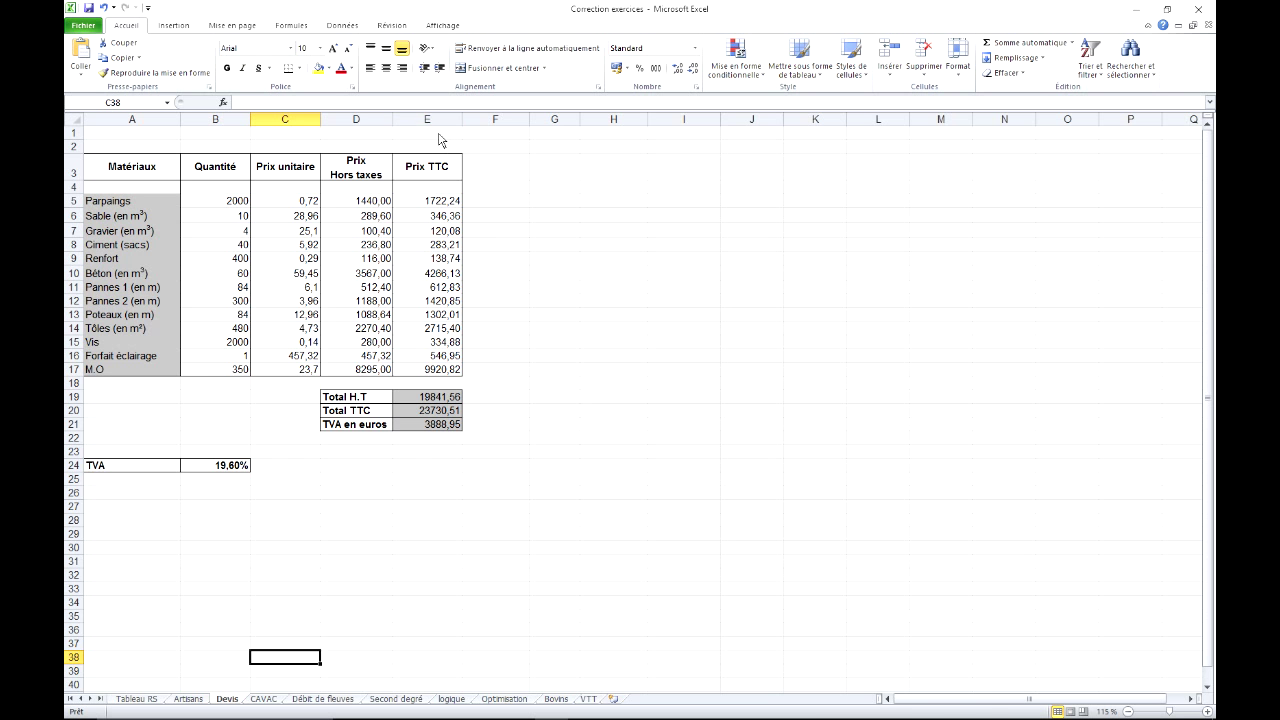
{"action": "right_click", "coordinate": [440, 124]}
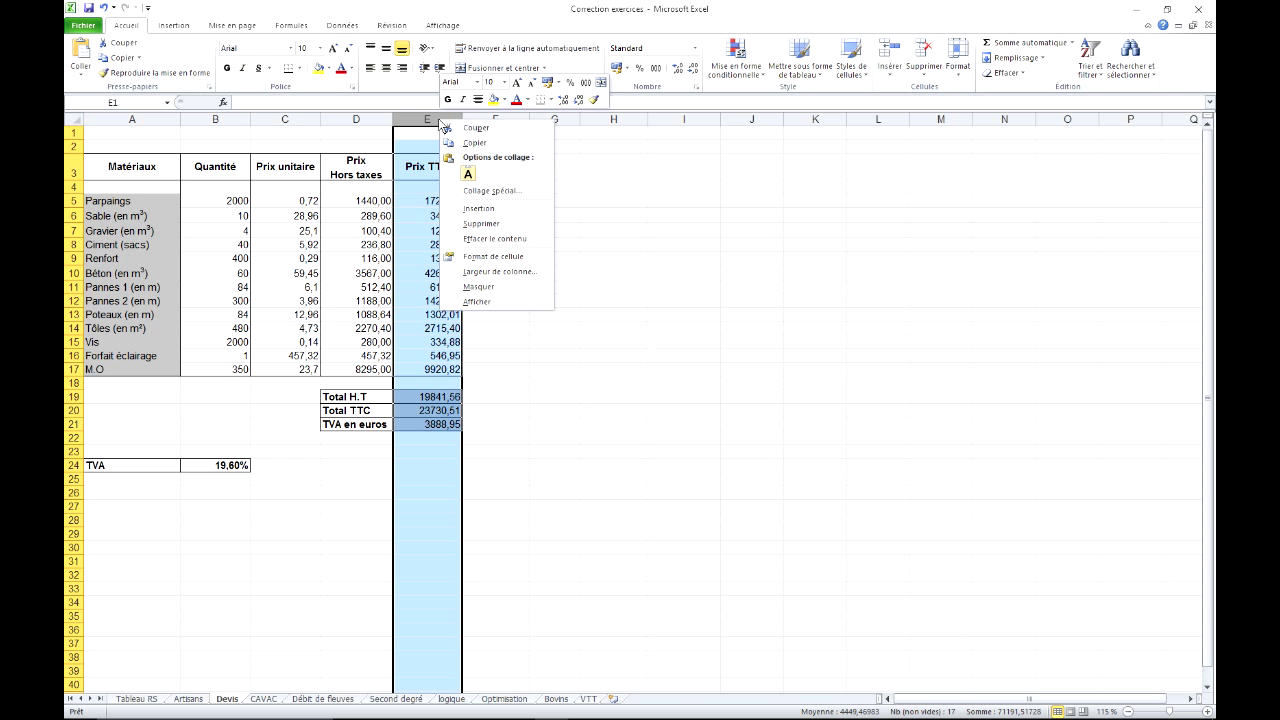
{"action": "left_click", "coordinate": [523, 208]}
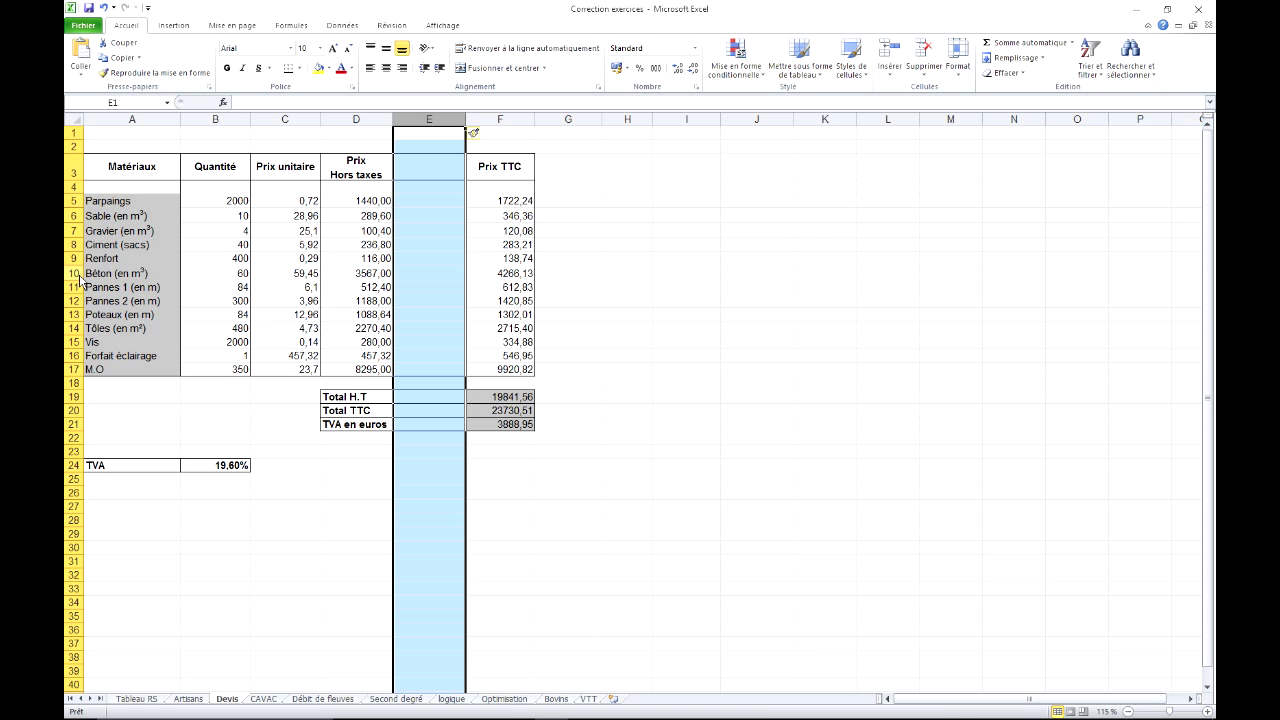
{"action": "left_click_drag", "start_coordinate": [78, 275], "coordinate": [78, 313]}
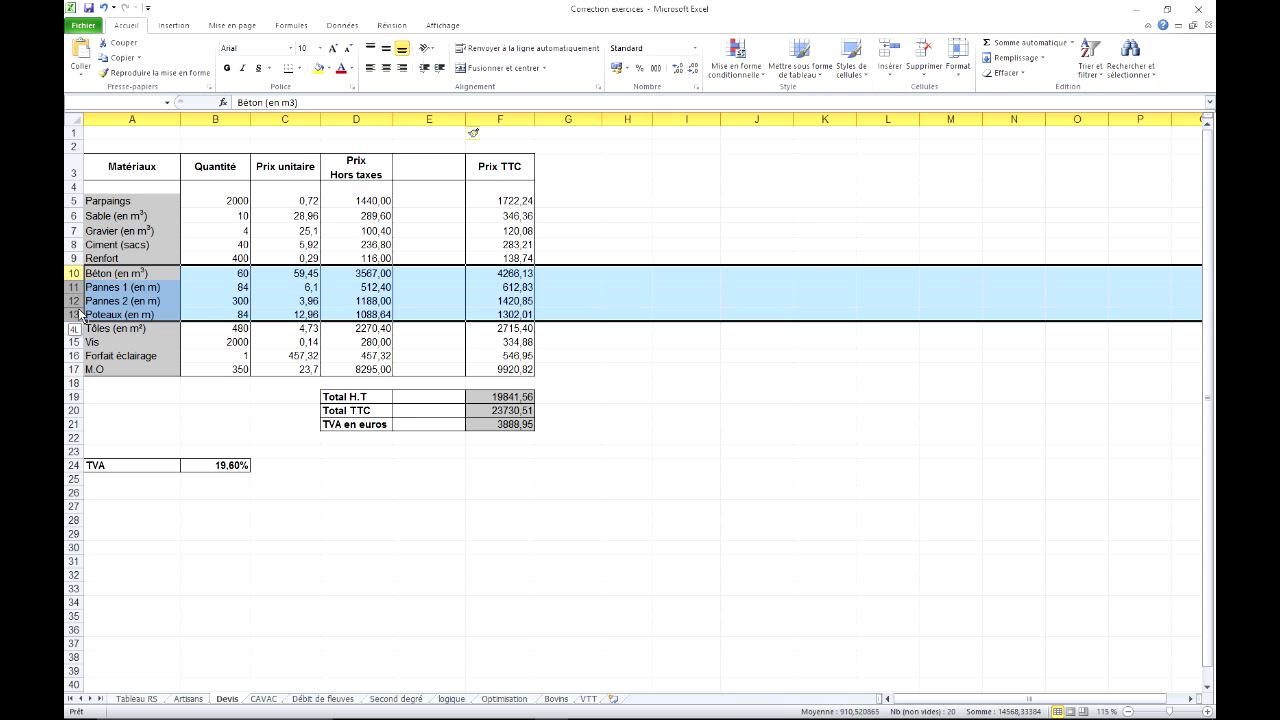
Insert four blank rows at rows 10–13, just above the Béton (en m³) row.
{"action": "right_click", "coordinate": [200, 292]}
{"action": "left_click", "coordinate": [250, 380]}
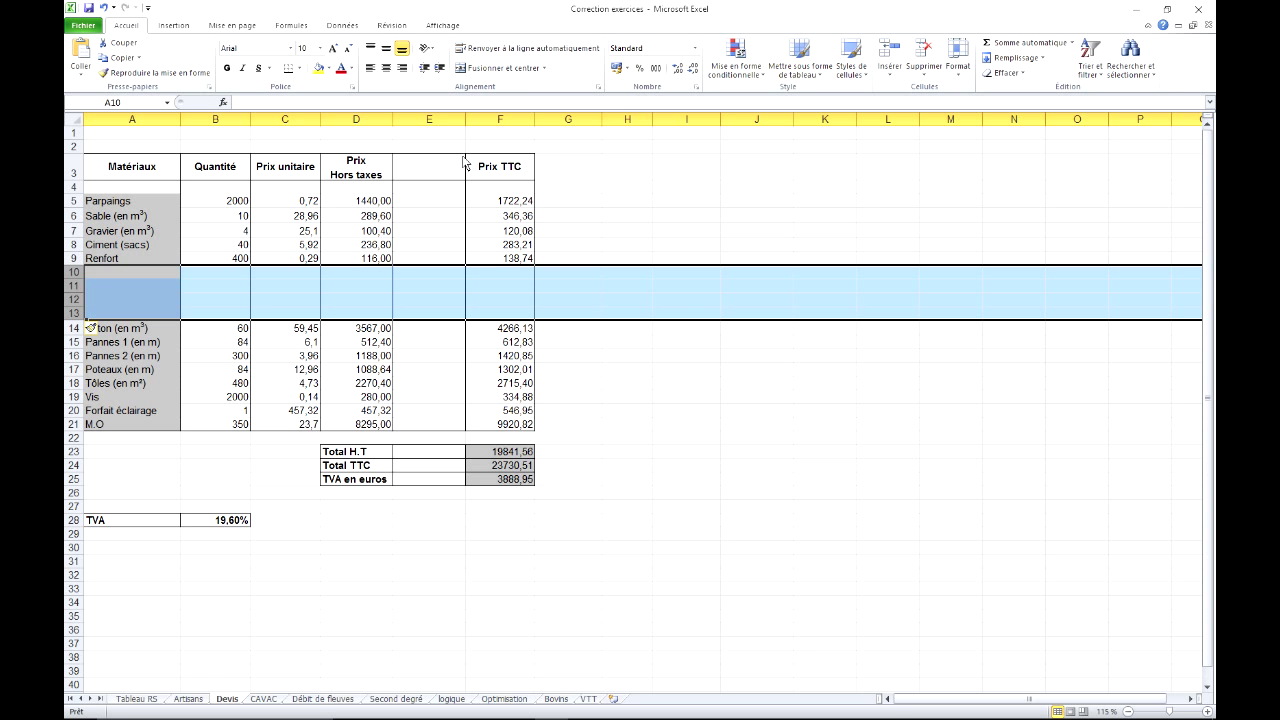
Delete the empty column E and the four blank rows 10–13.
{"action": "right_click", "coordinate": [452, 121]}
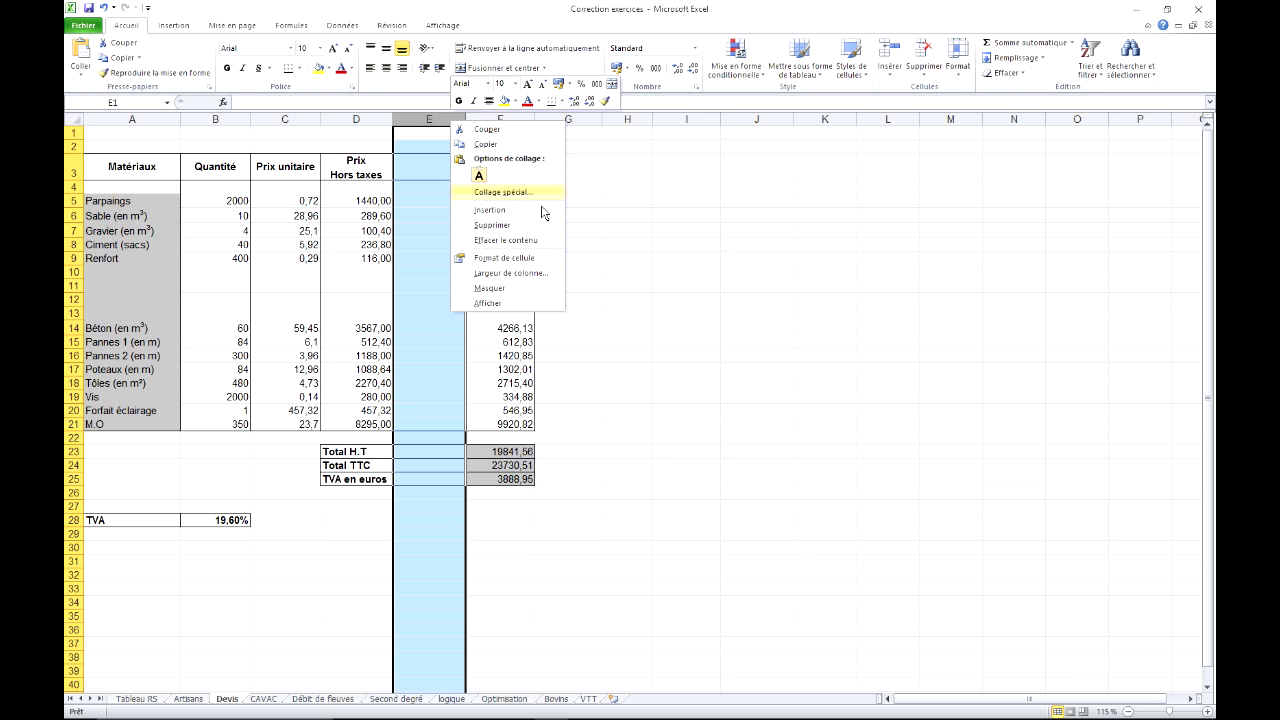
{"action": "left_click", "coordinate": [513, 226]}
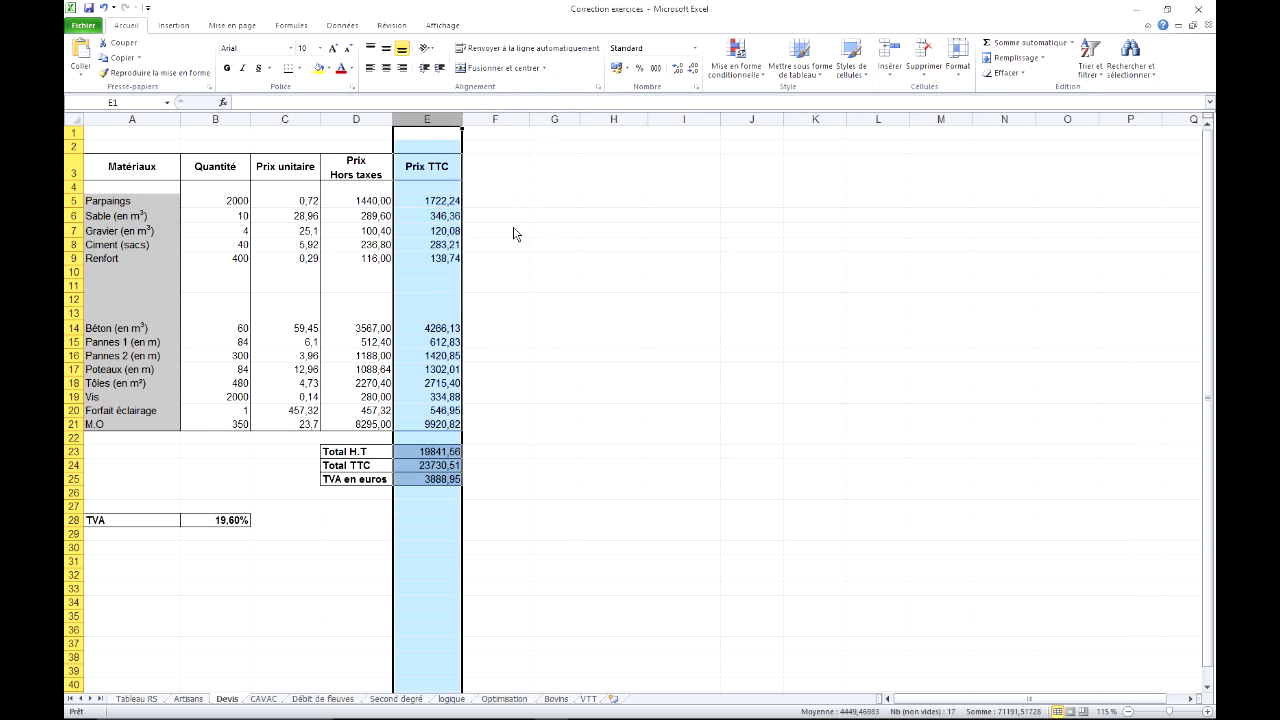
{"action": "left_click", "coordinate": [75, 276]}
{"action": "left_click_drag", "start_coordinate": [75, 282], "coordinate": [75, 313]}
{"action": "right_click", "coordinate": [142, 290]}
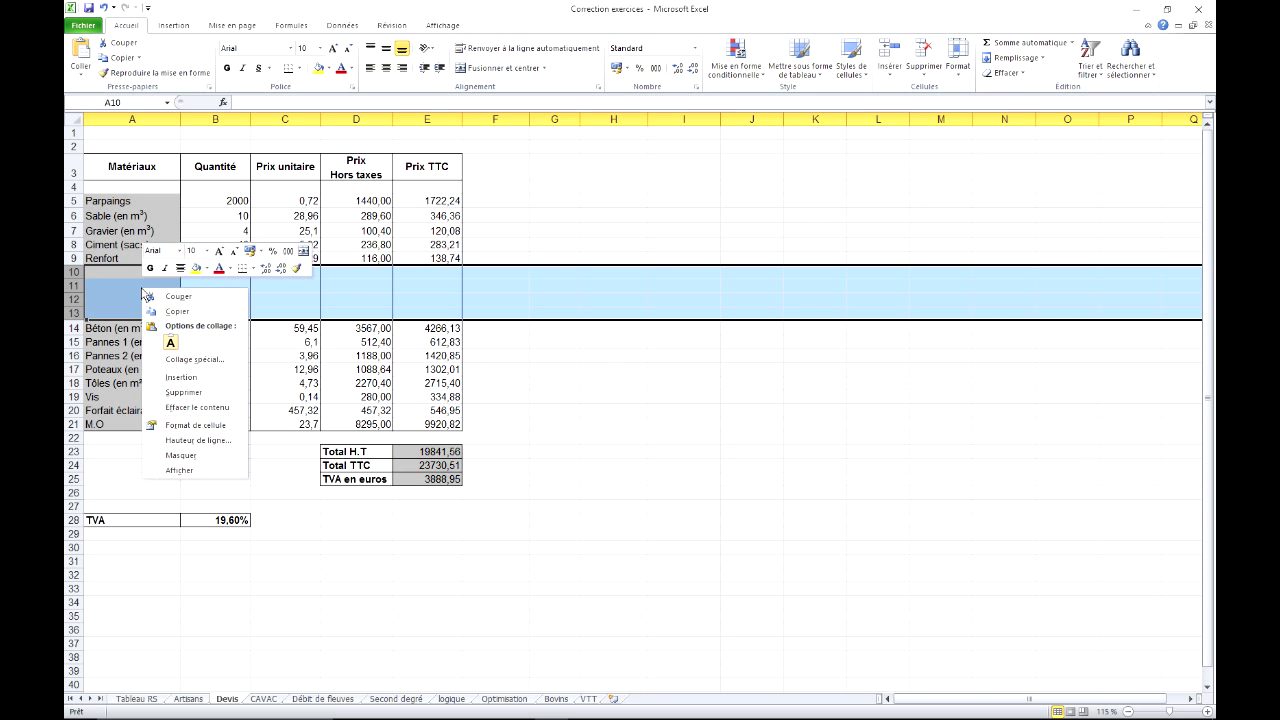
{"action": "left_click", "coordinate": [213, 394]}
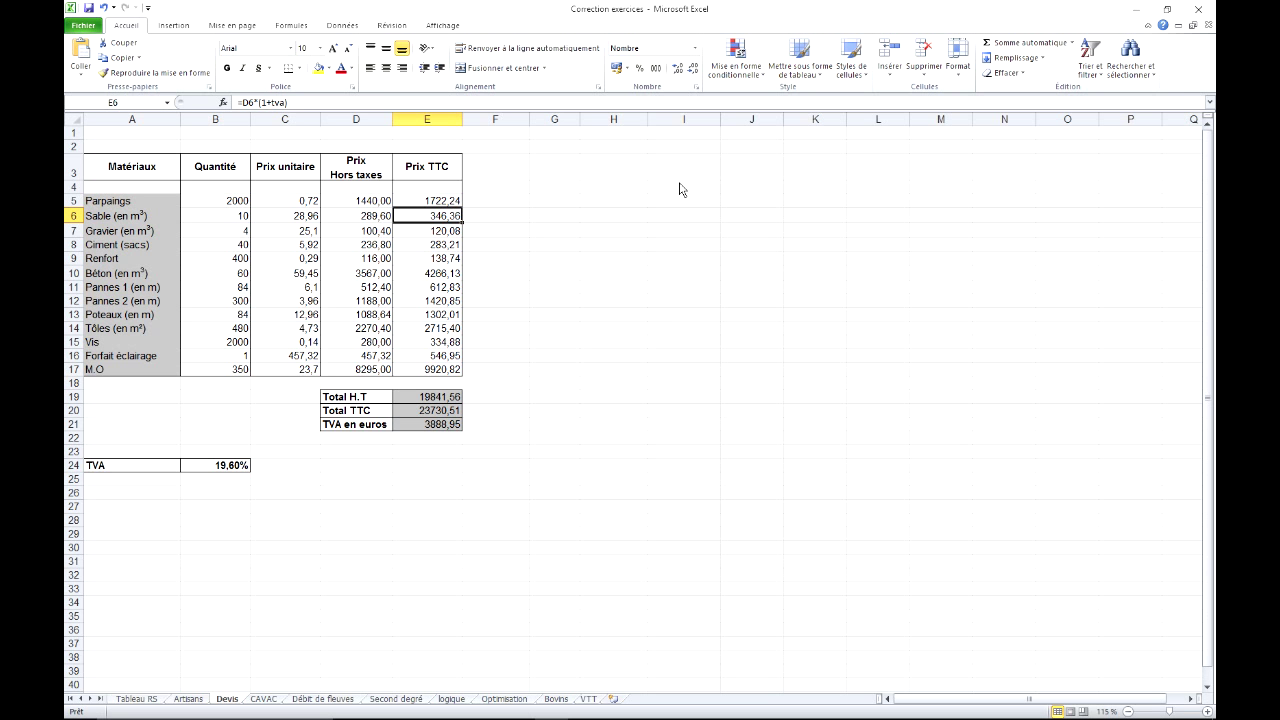
Hide columns I through XFD using Masquer.
{"action": "left_click", "coordinate": [705, 120]}
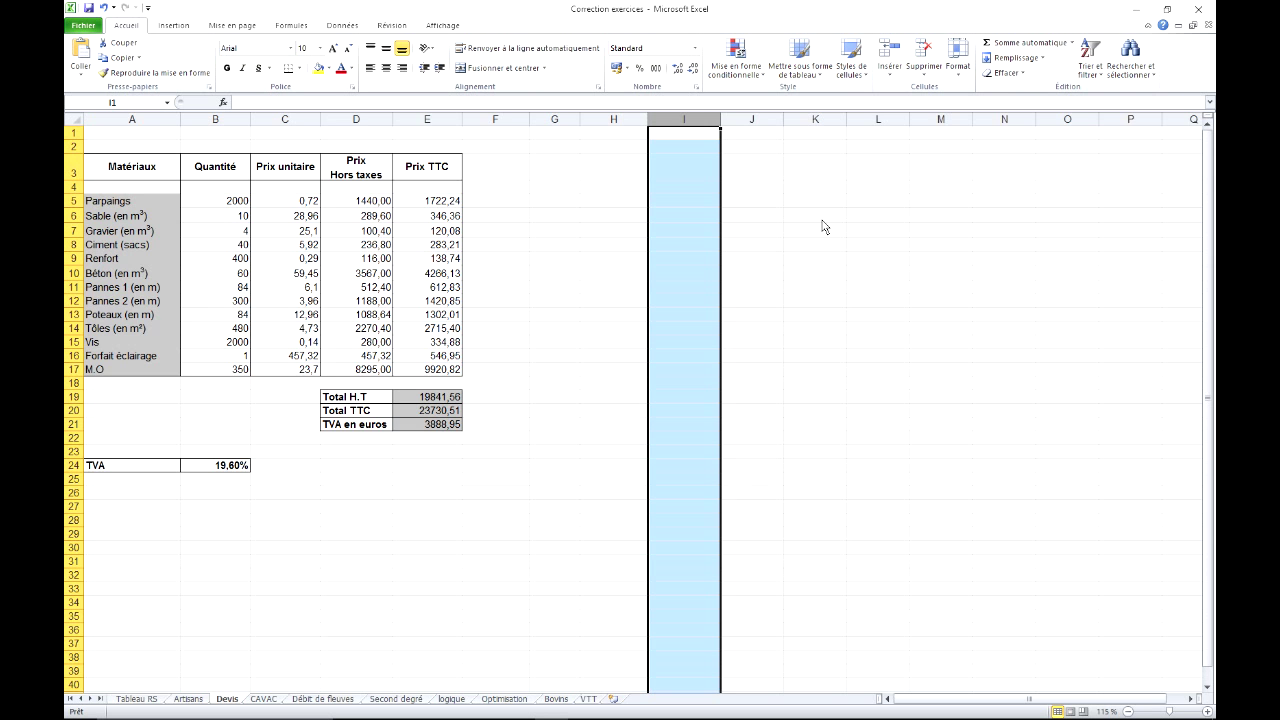
{"action": "key", "text": "ctrl+shift+Right"}
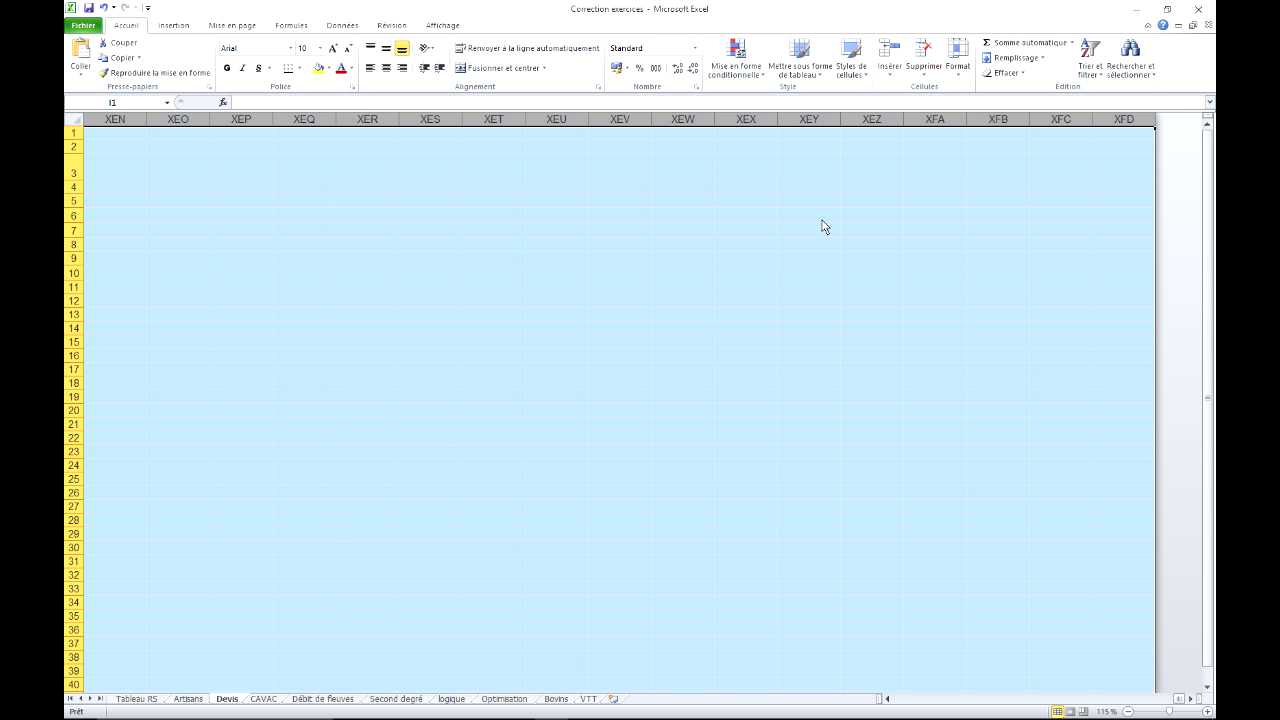
{"action": "right_click", "coordinate": [726, 226]}
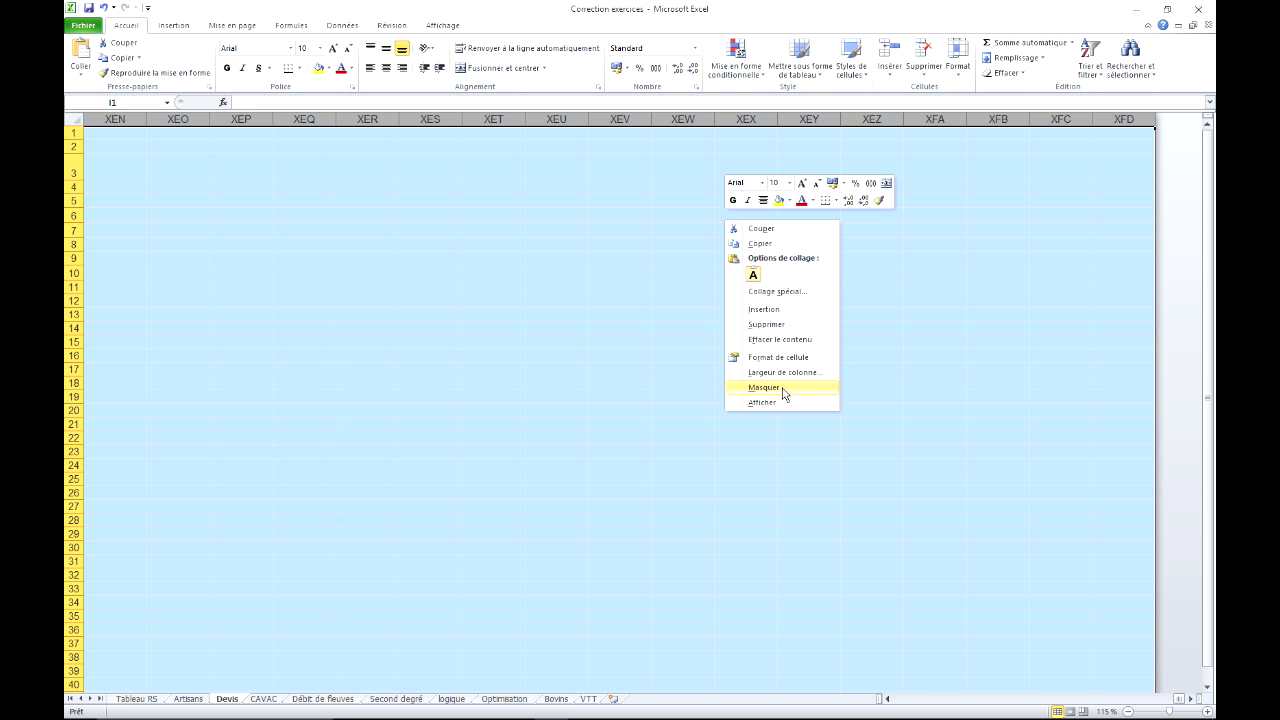
{"action": "left_click", "coordinate": [785, 388]}
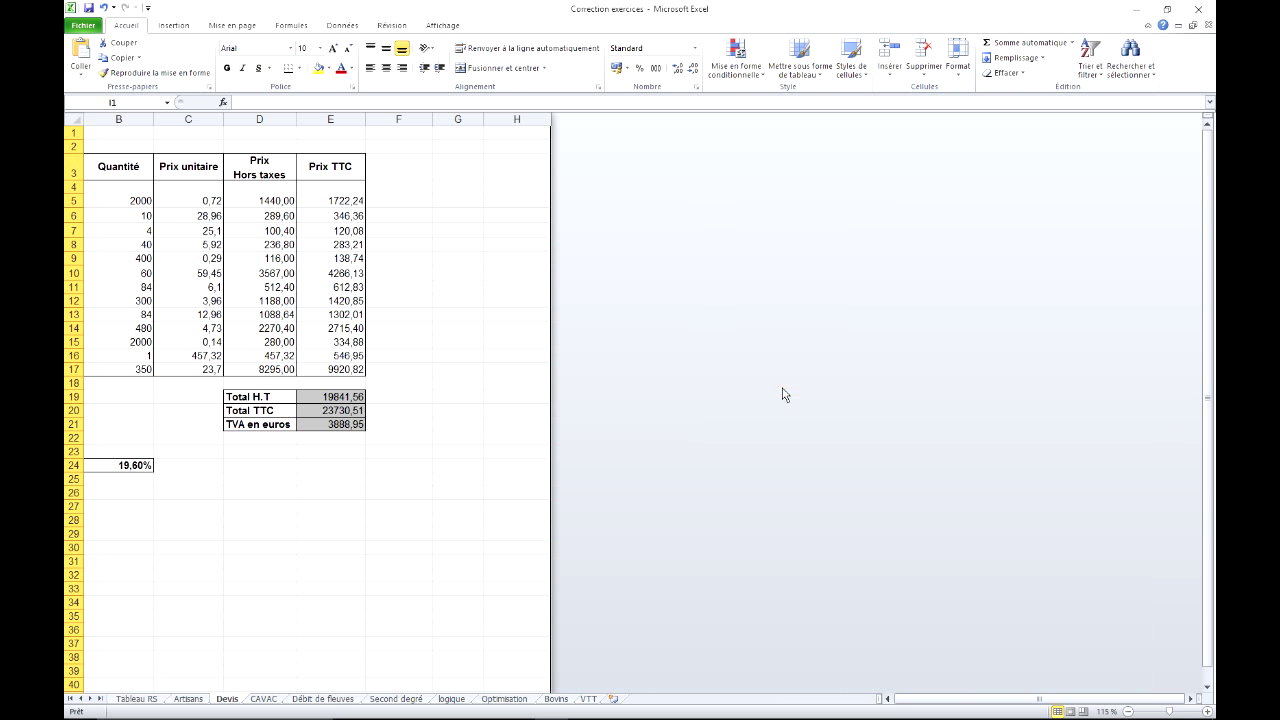
Hide rows 31 through the sheet's last row using Masquer.
{"action": "left_click", "coordinate": [493, 494]}
{"action": "left_click", "coordinate": [343, 550]}
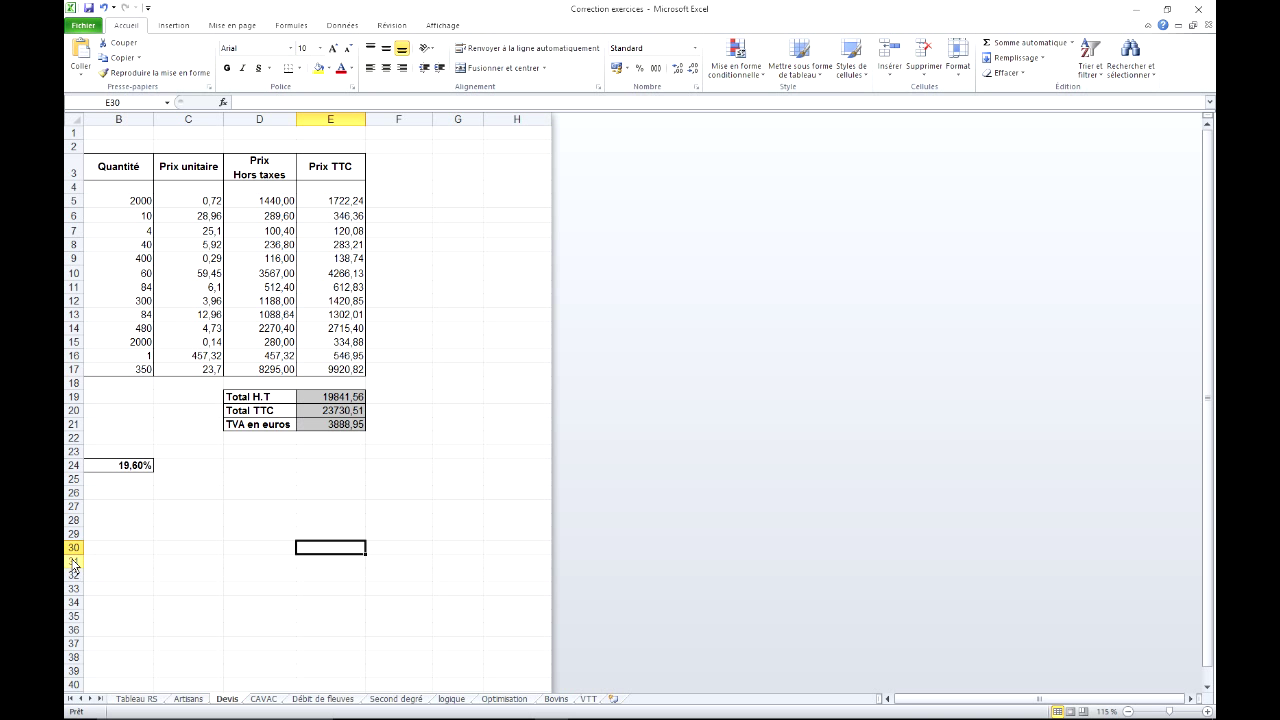
{"action": "left_click", "coordinate": [73, 561]}
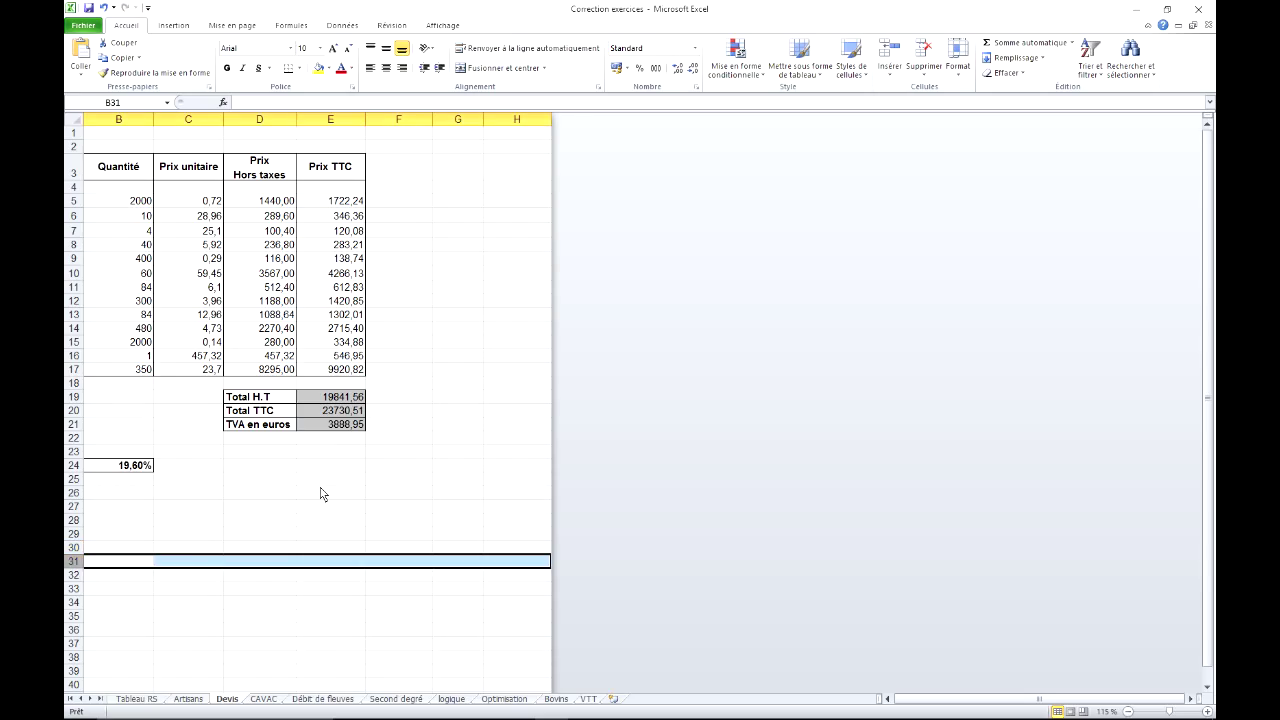
{"action": "key", "text": "ctrl+shift+Down"}
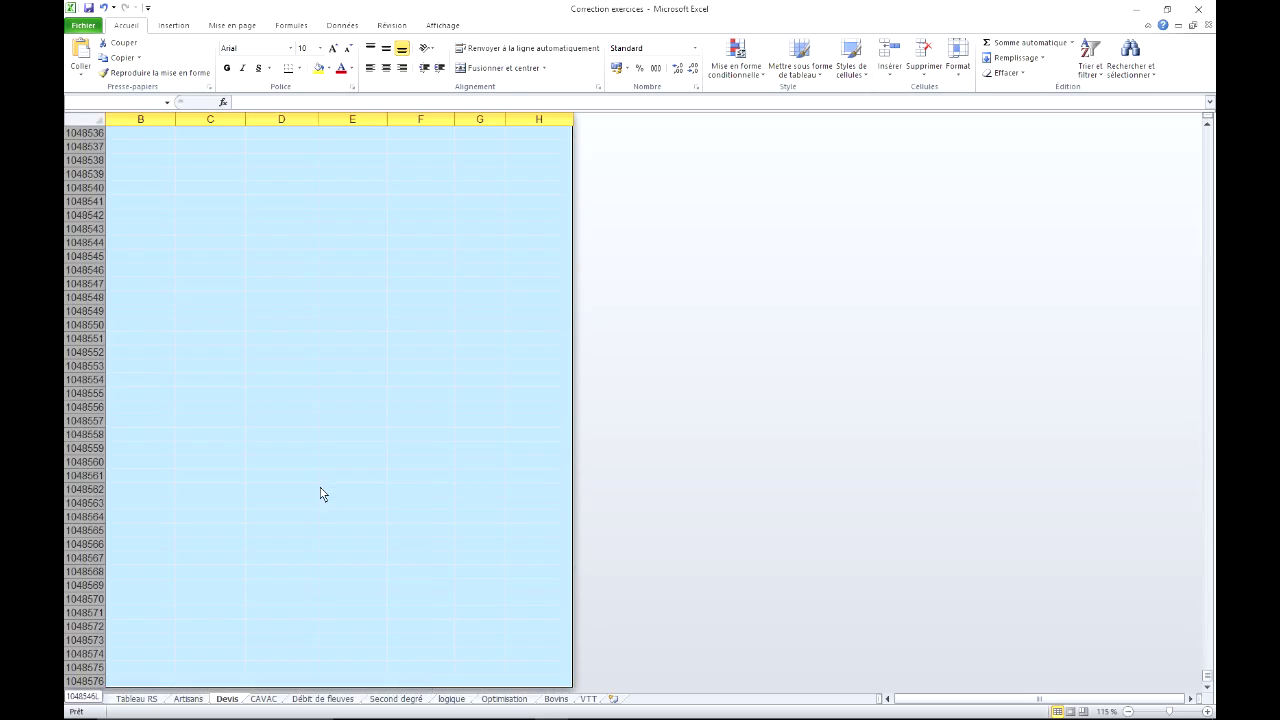
{"action": "right_click", "coordinate": [321, 492]}
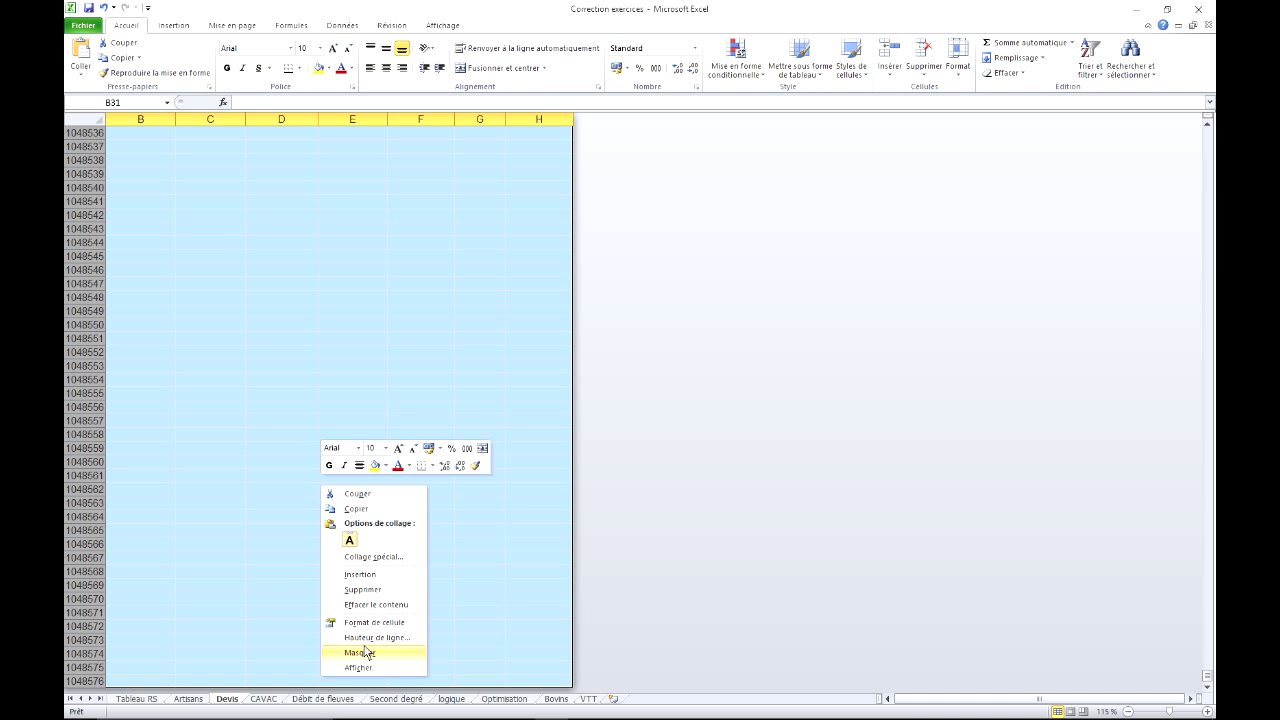
{"action": "left_click", "coordinate": [358, 652]}
{"action": "scroll", "coordinate": [422, 210], "scroll_direction": "up", "scroll_amount": 2}
{"action": "scroll", "coordinate": [420, 235], "scroll_direction": "up", "scroll_amount": 2}
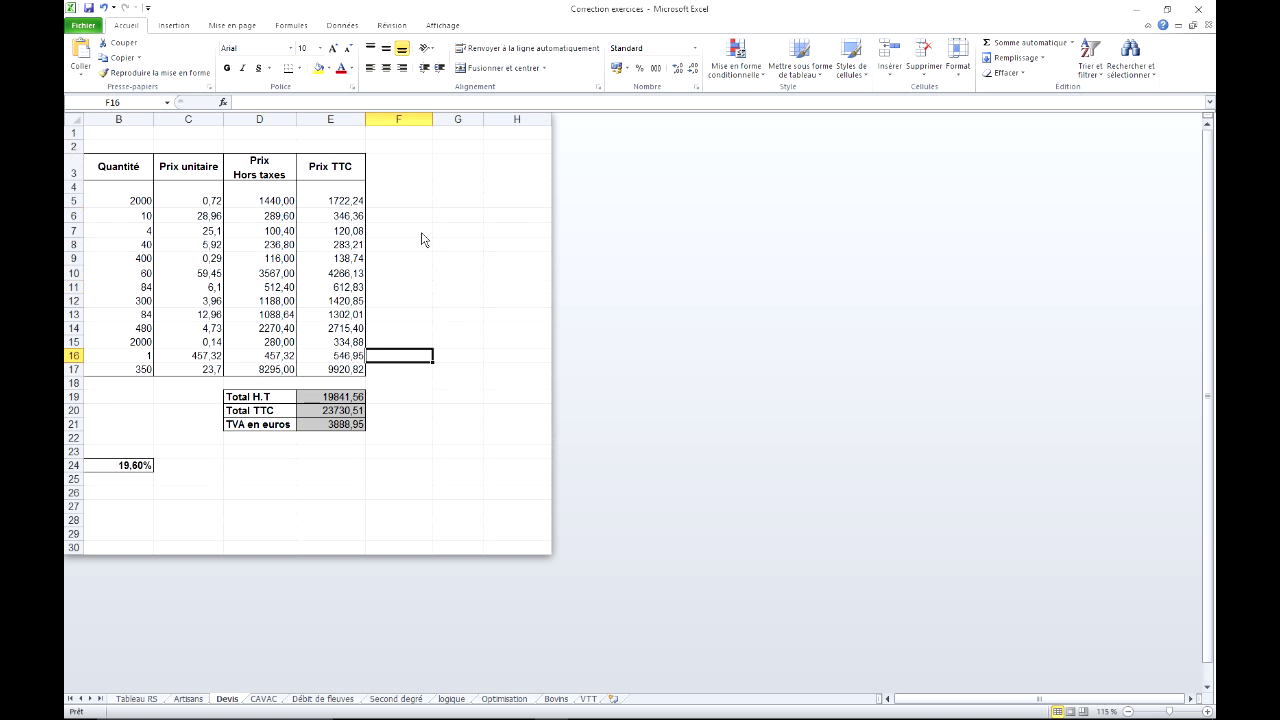
{"action": "left_click", "coordinate": [355, 220]}
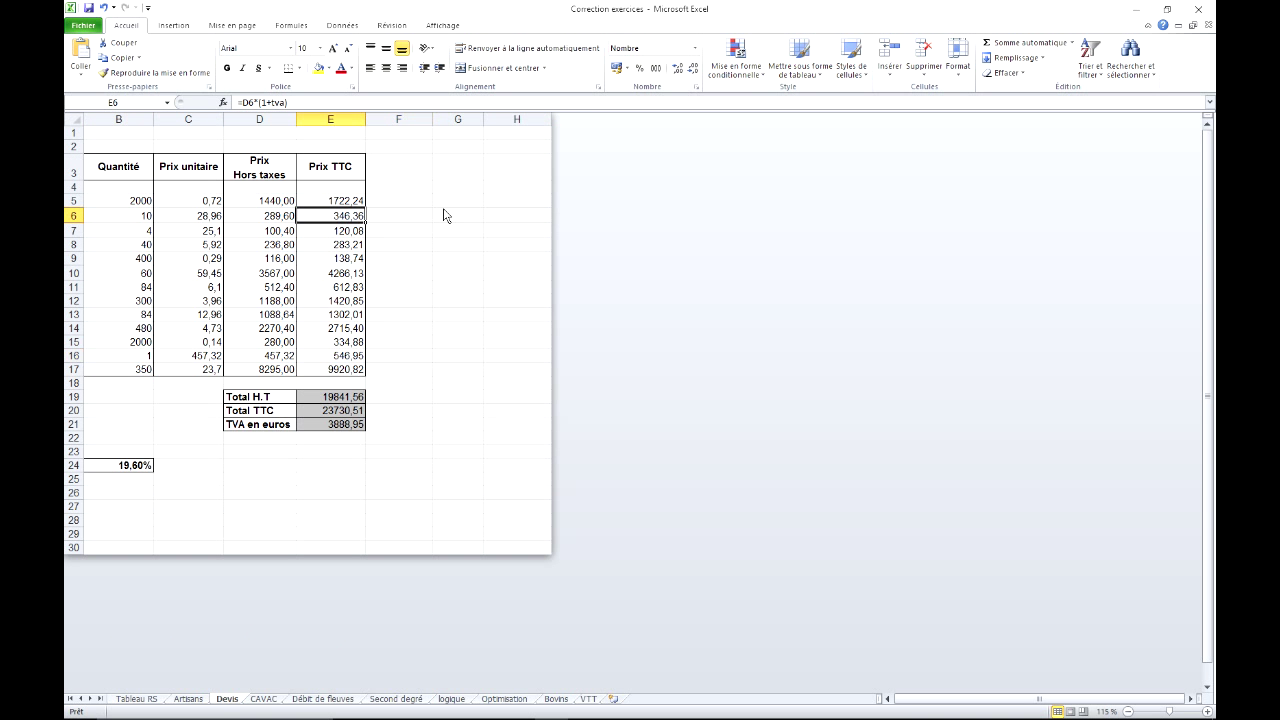
{"action": "left_click", "coordinate": [530, 207]}
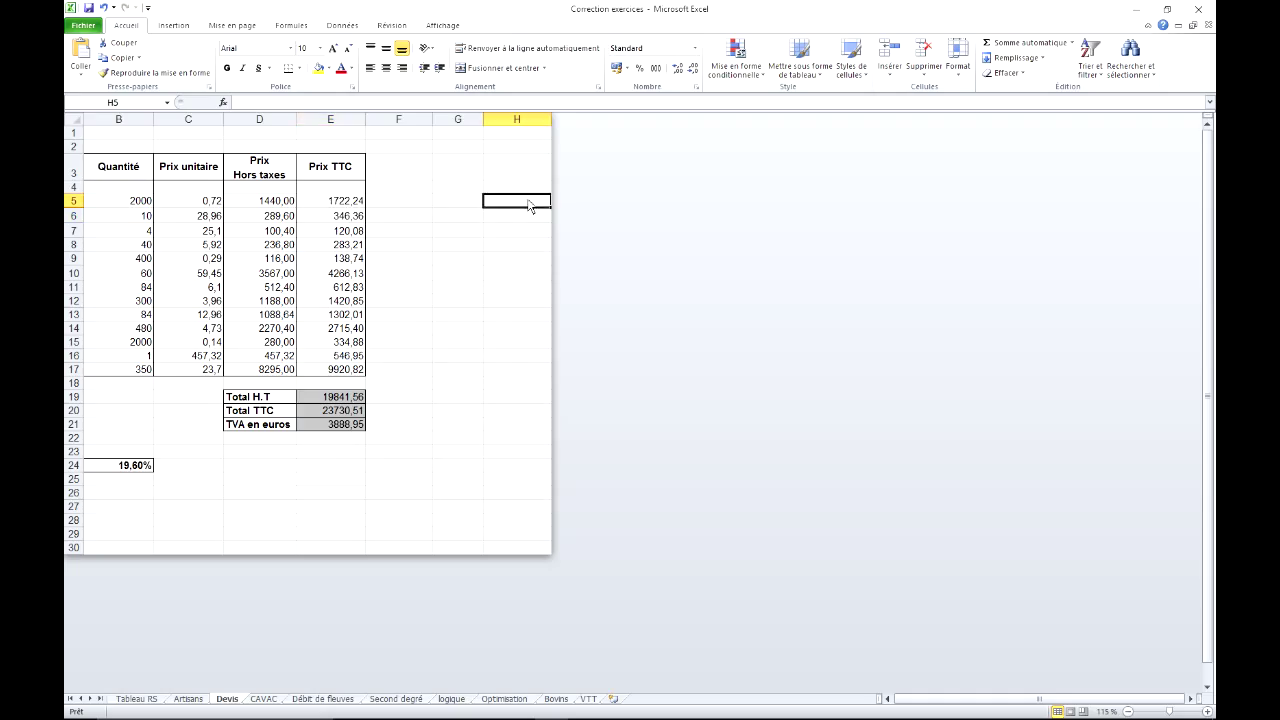
{"action": "left_click", "coordinate": [511, 360]}
{"action": "left_click", "coordinate": [455, 484]}
{"action": "left_click", "coordinate": [512, 532]}
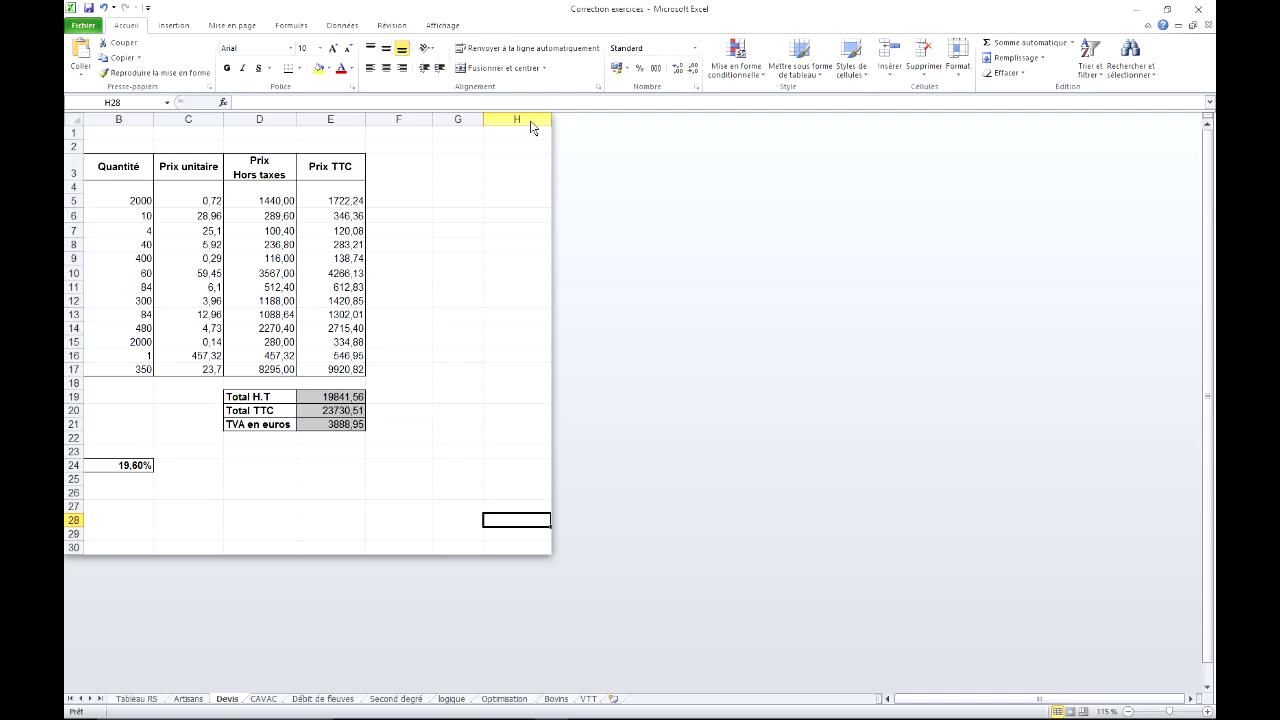
Unhide the hidden columns after column H using Afficher.
{"action": "left_click_drag", "start_coordinate": [531, 127], "coordinate": [579, 126]}
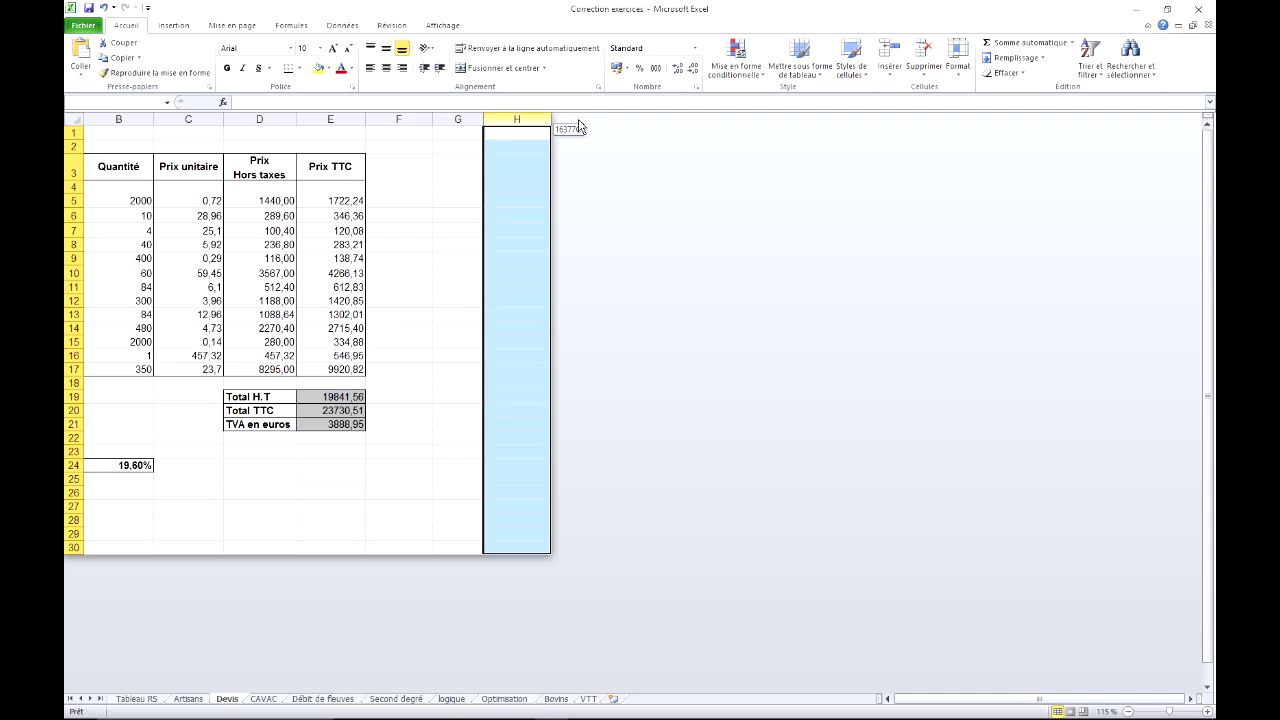
{"action": "right_click", "coordinate": [520, 172]}
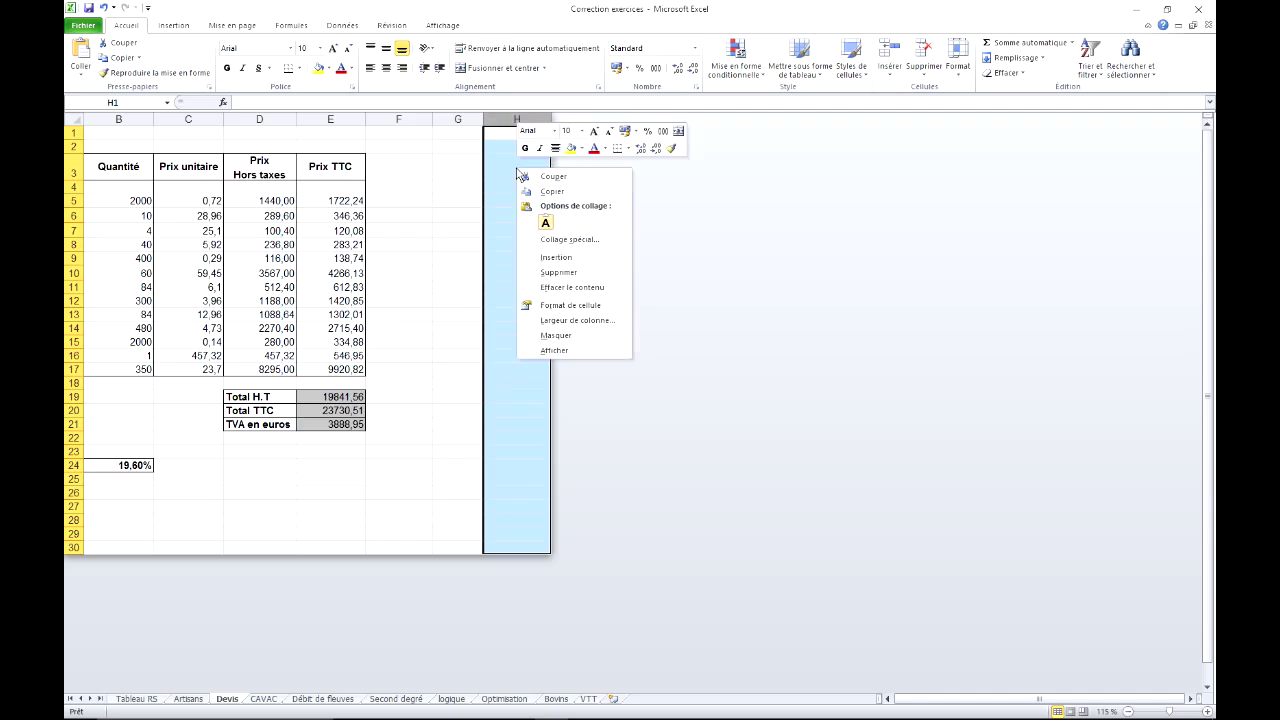
{"action": "left_click", "coordinate": [580, 350]}
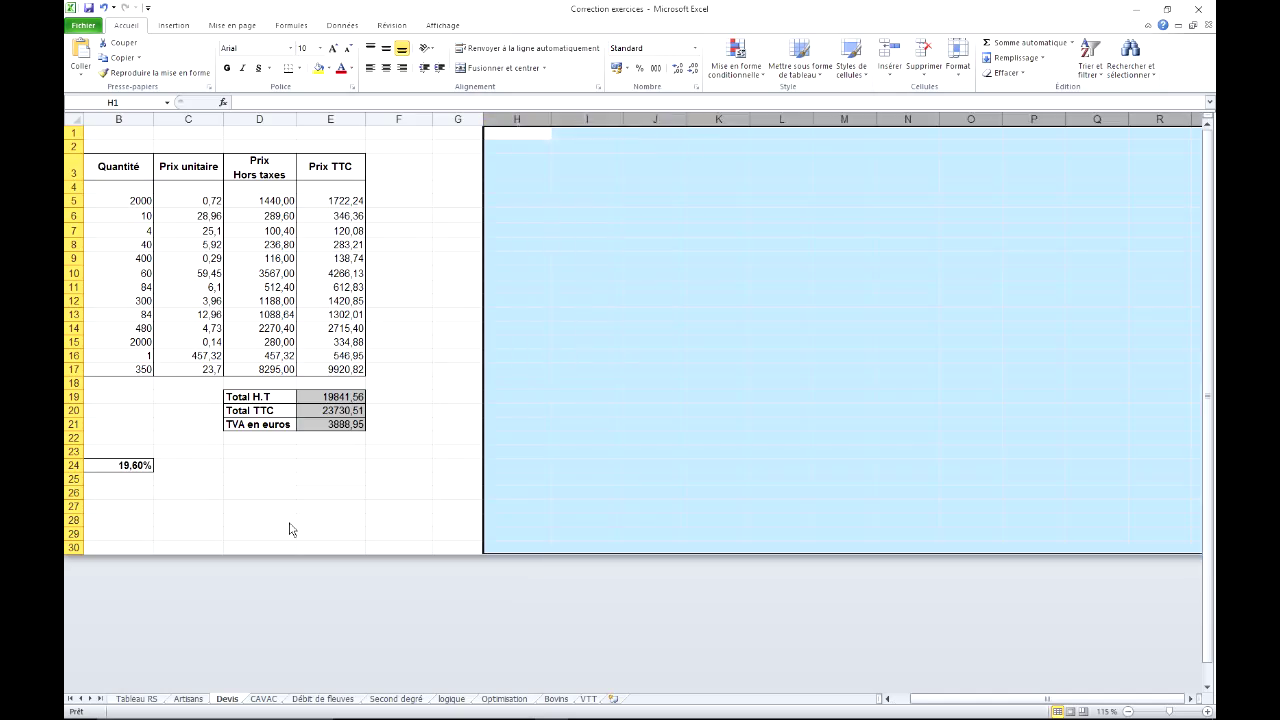
Unhide all rows below row 30 using Afficher, then select cell F8.
{"action": "left_click", "coordinate": [76, 549]}
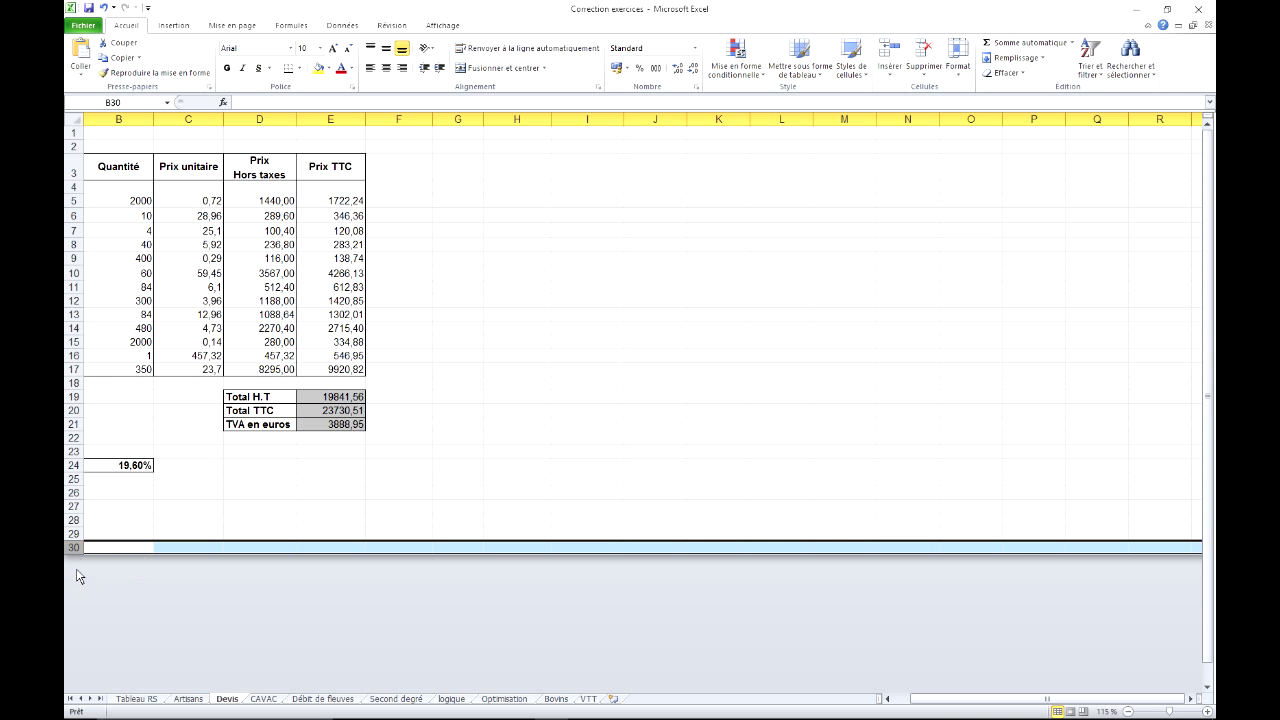
{"action": "right_click", "coordinate": [76, 550]}
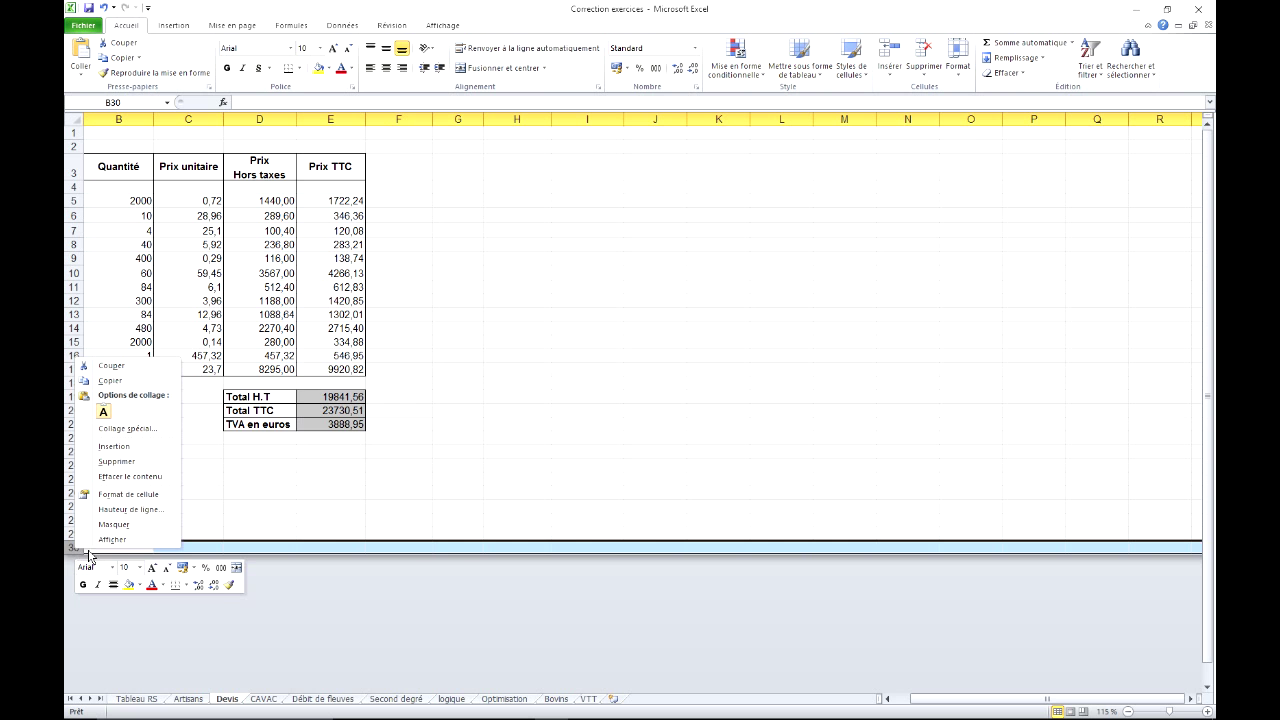
{"action": "left_click", "coordinate": [147, 540]}
{"action": "left_click", "coordinate": [471, 322]}
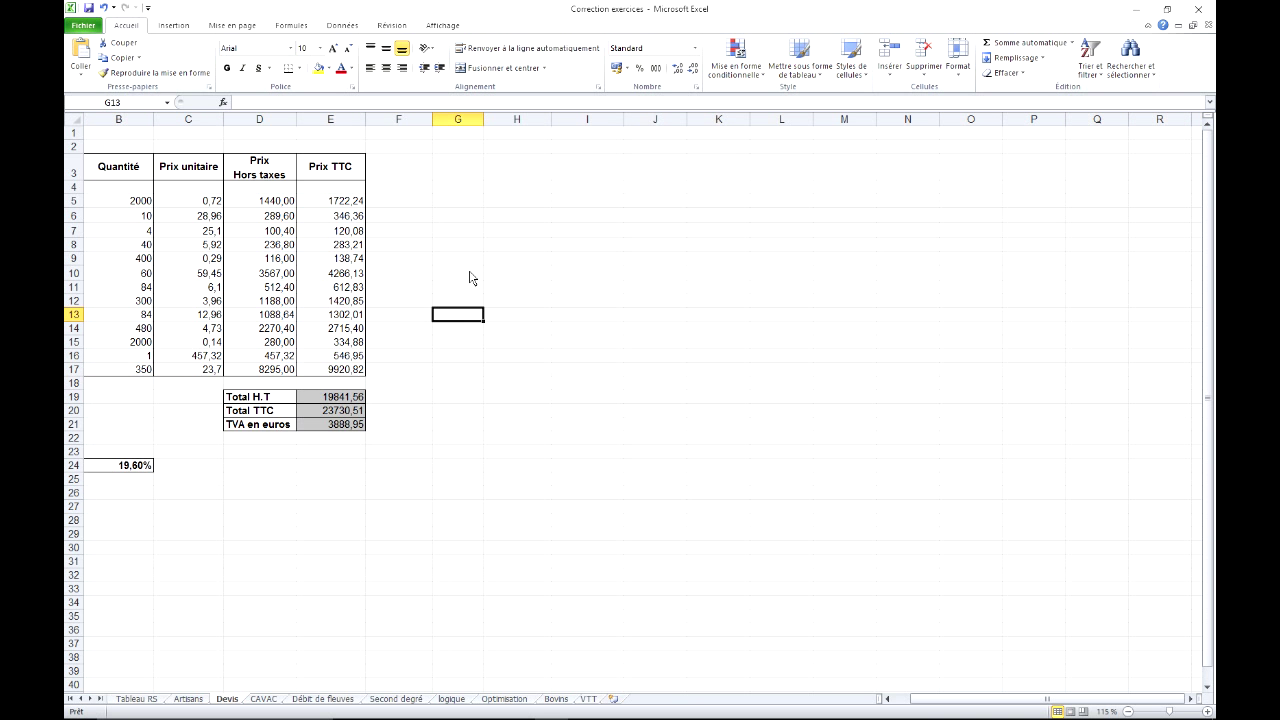
{"action": "left_click", "coordinate": [411, 250]}
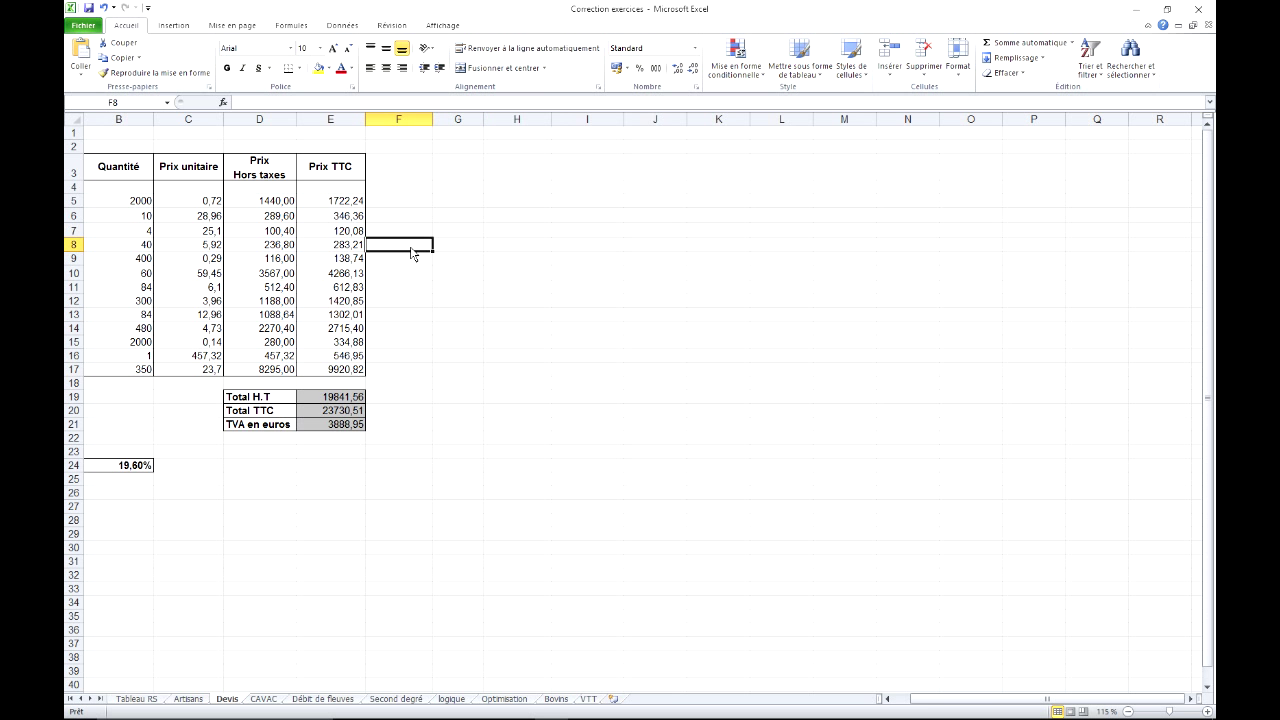